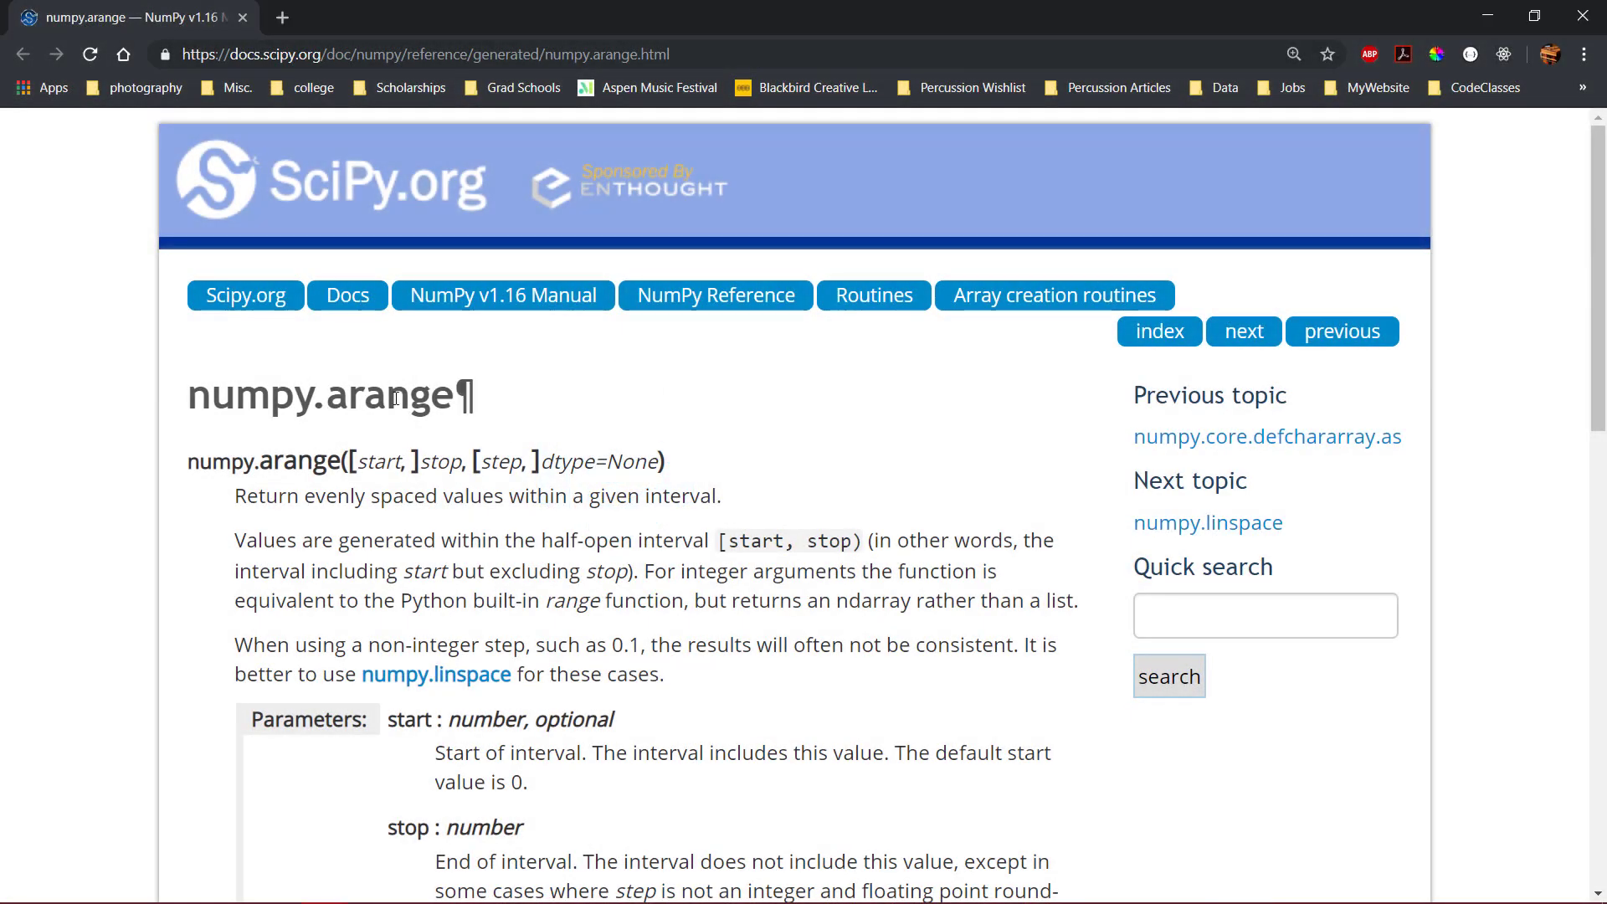
- Highlight 'arange', 'evenly spaced values' and the [start, stop) interval in the documentation
{"action": "double_click", "coordinate": [395, 397]}
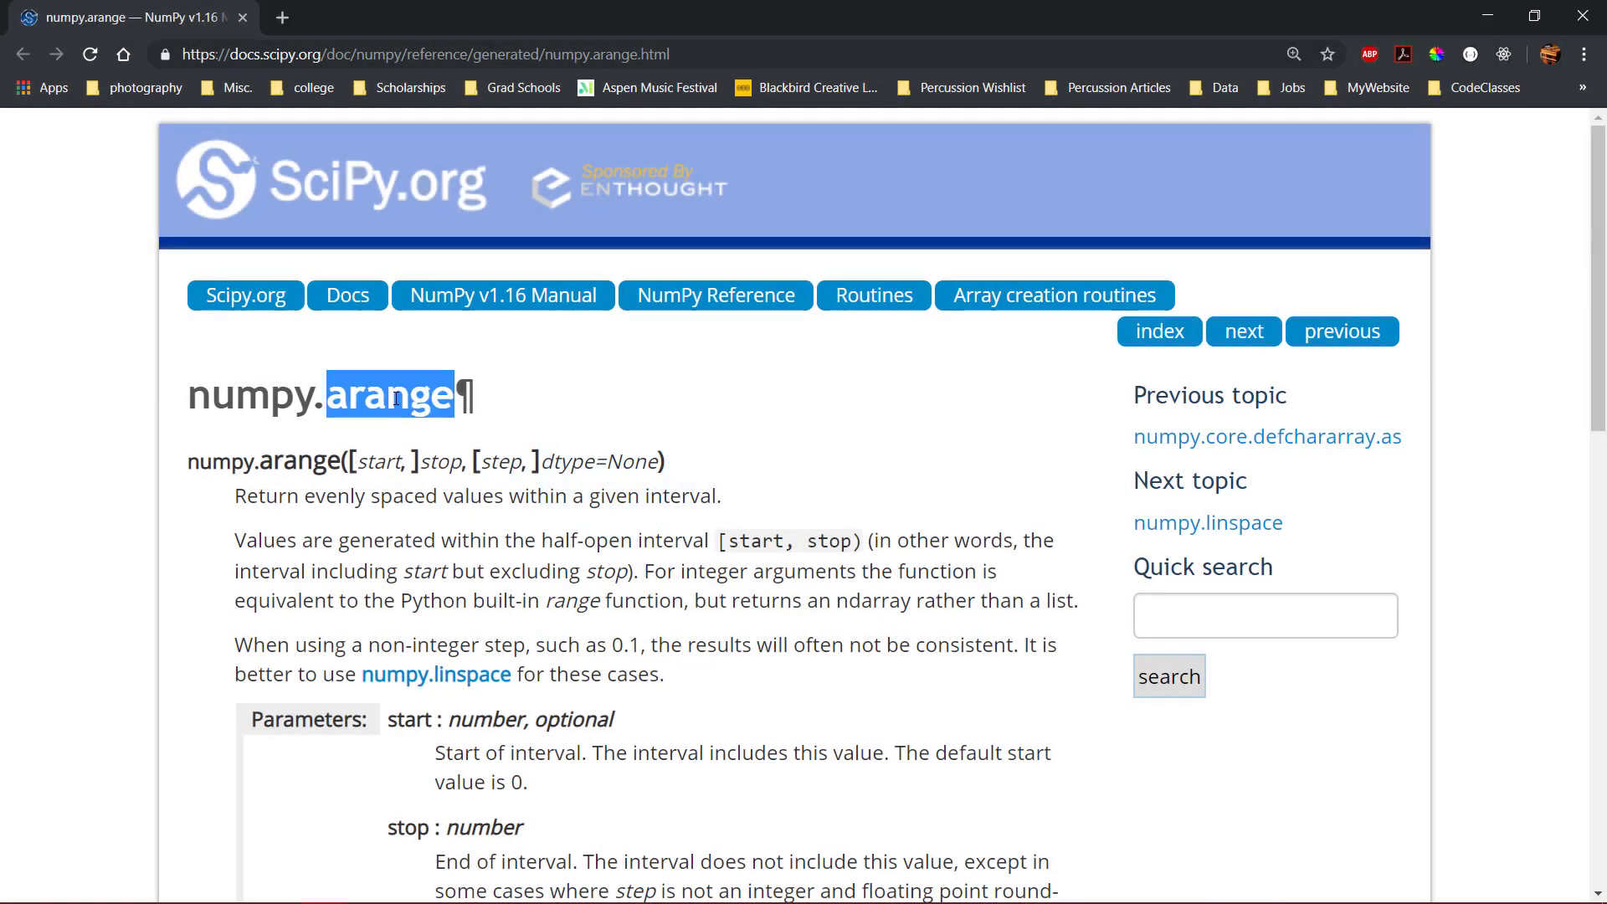
{"action": "left_click", "coordinate": [425, 562]}
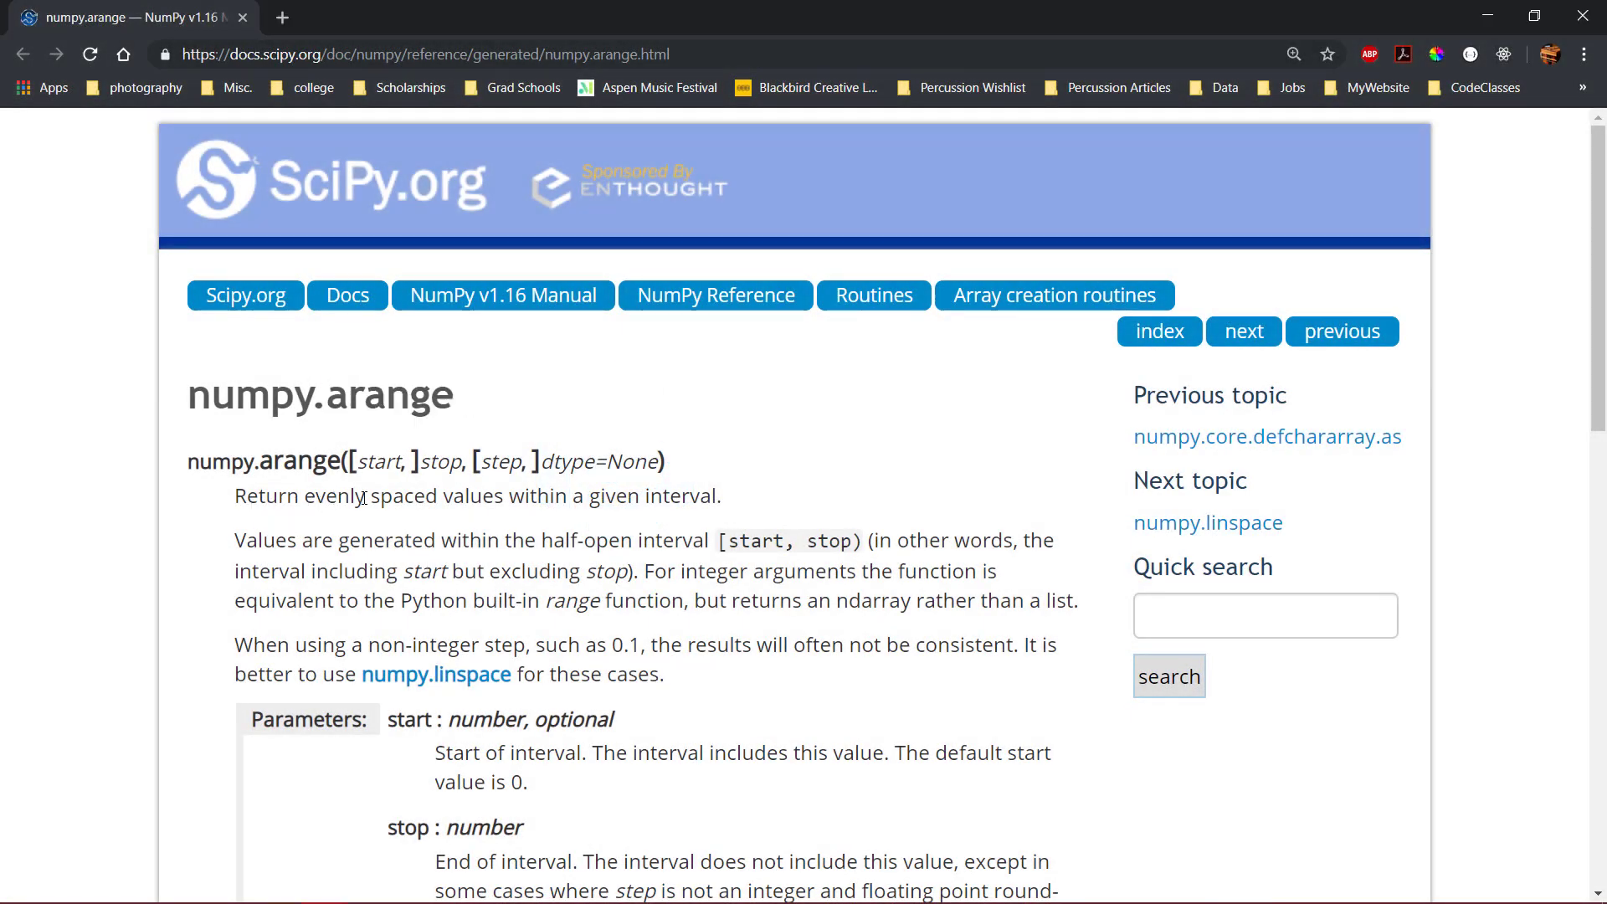
{"action": "left_click_drag", "start_coordinate": [306, 497], "coordinate": [510, 499]}
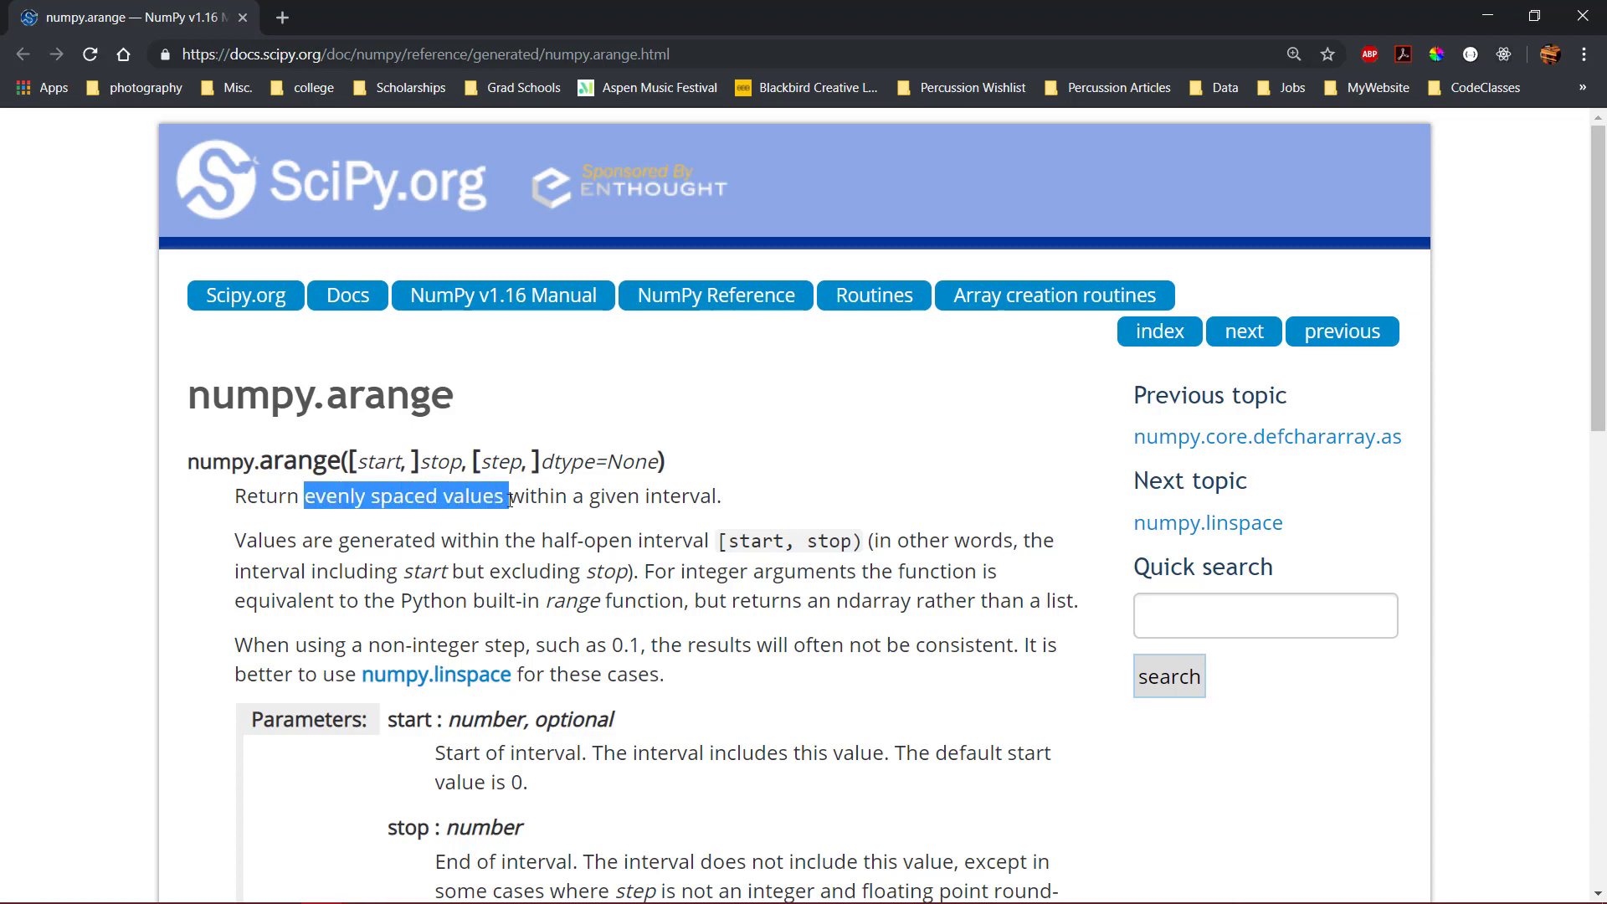
{"action": "left_click", "coordinate": [682, 540]}
{"action": "left_click_drag", "start_coordinate": [717, 542], "coordinate": [870, 543]}
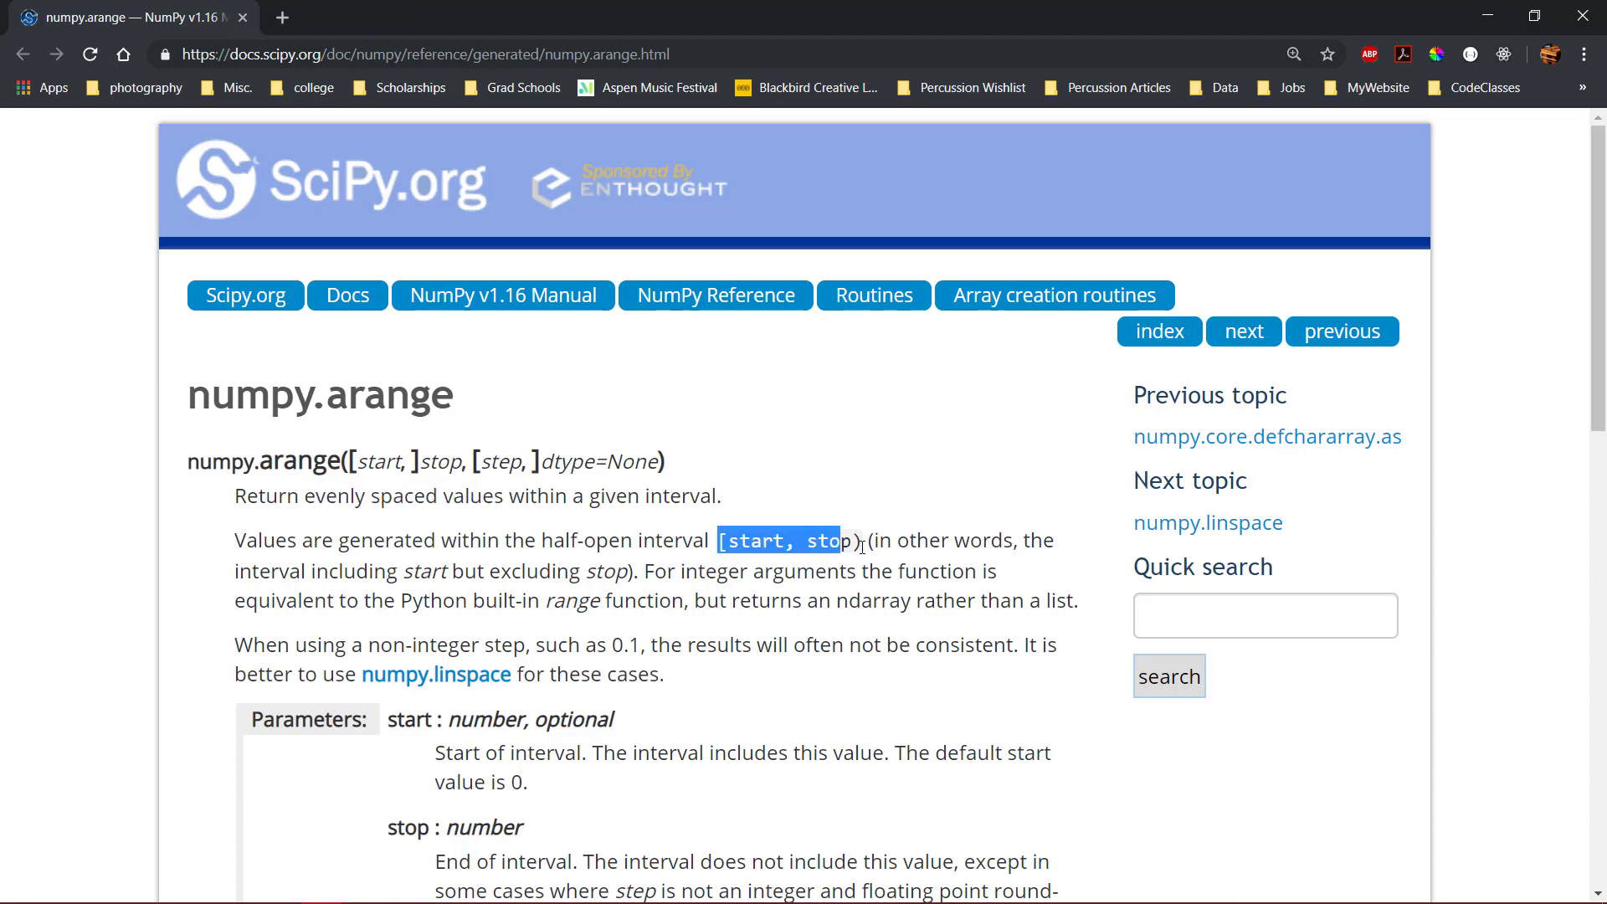
{"action": "left_click", "coordinate": [869, 542]}
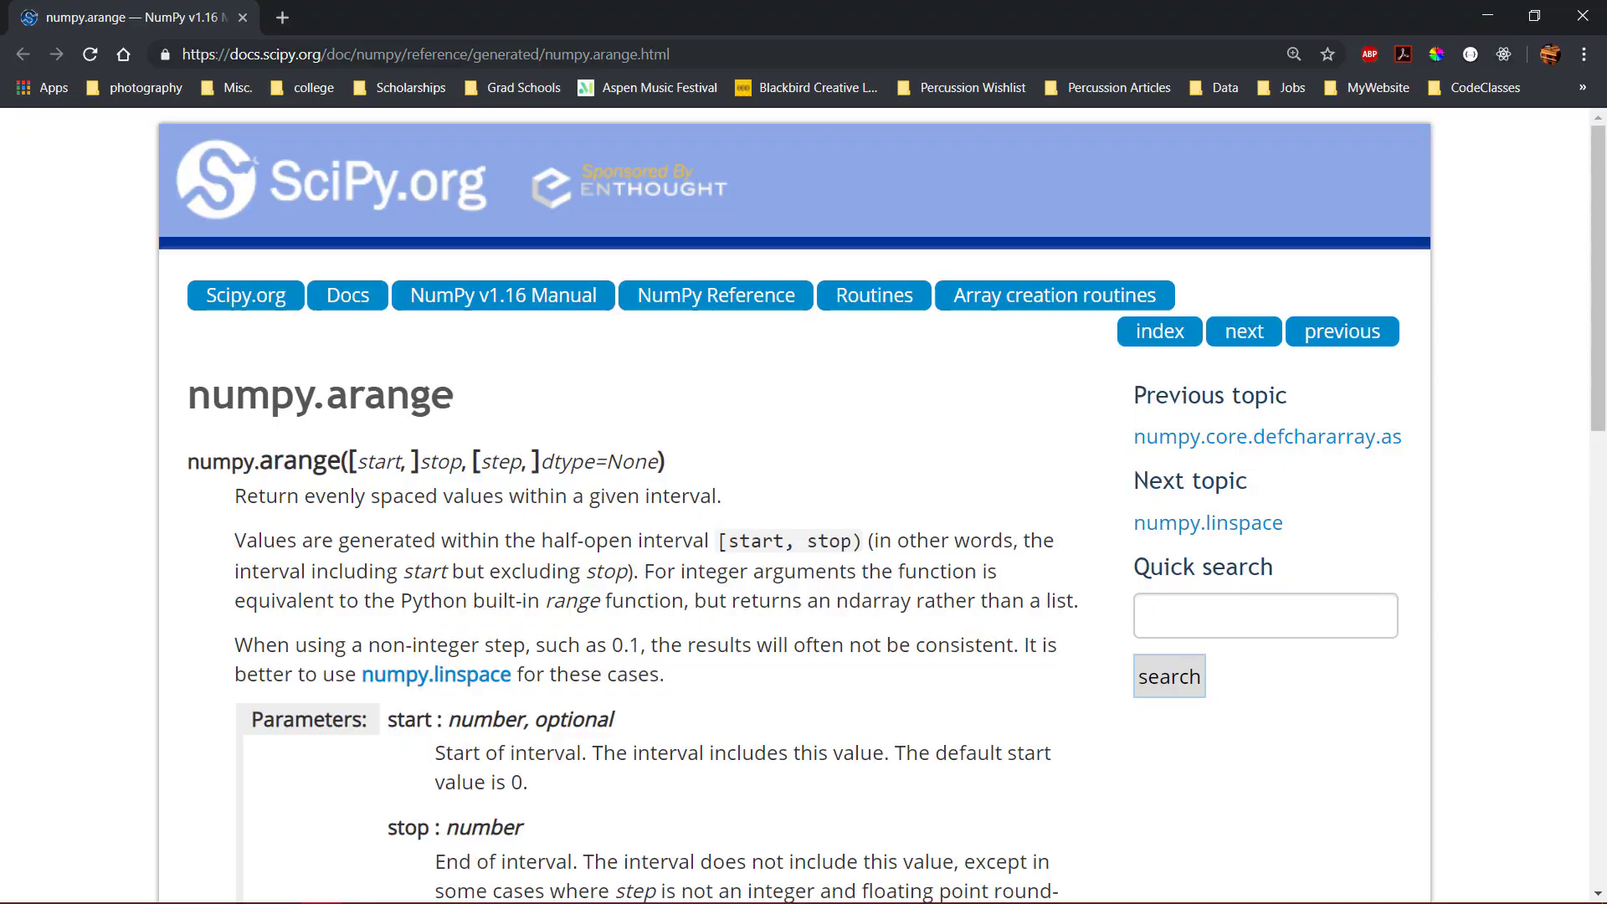
- Write import numpy as np, numbers = np.arange(9) and print(type(numbers)) using autocomplete
{"action": "key", "text": "alt+Tab"}
{"action": "type", "text": "import "}
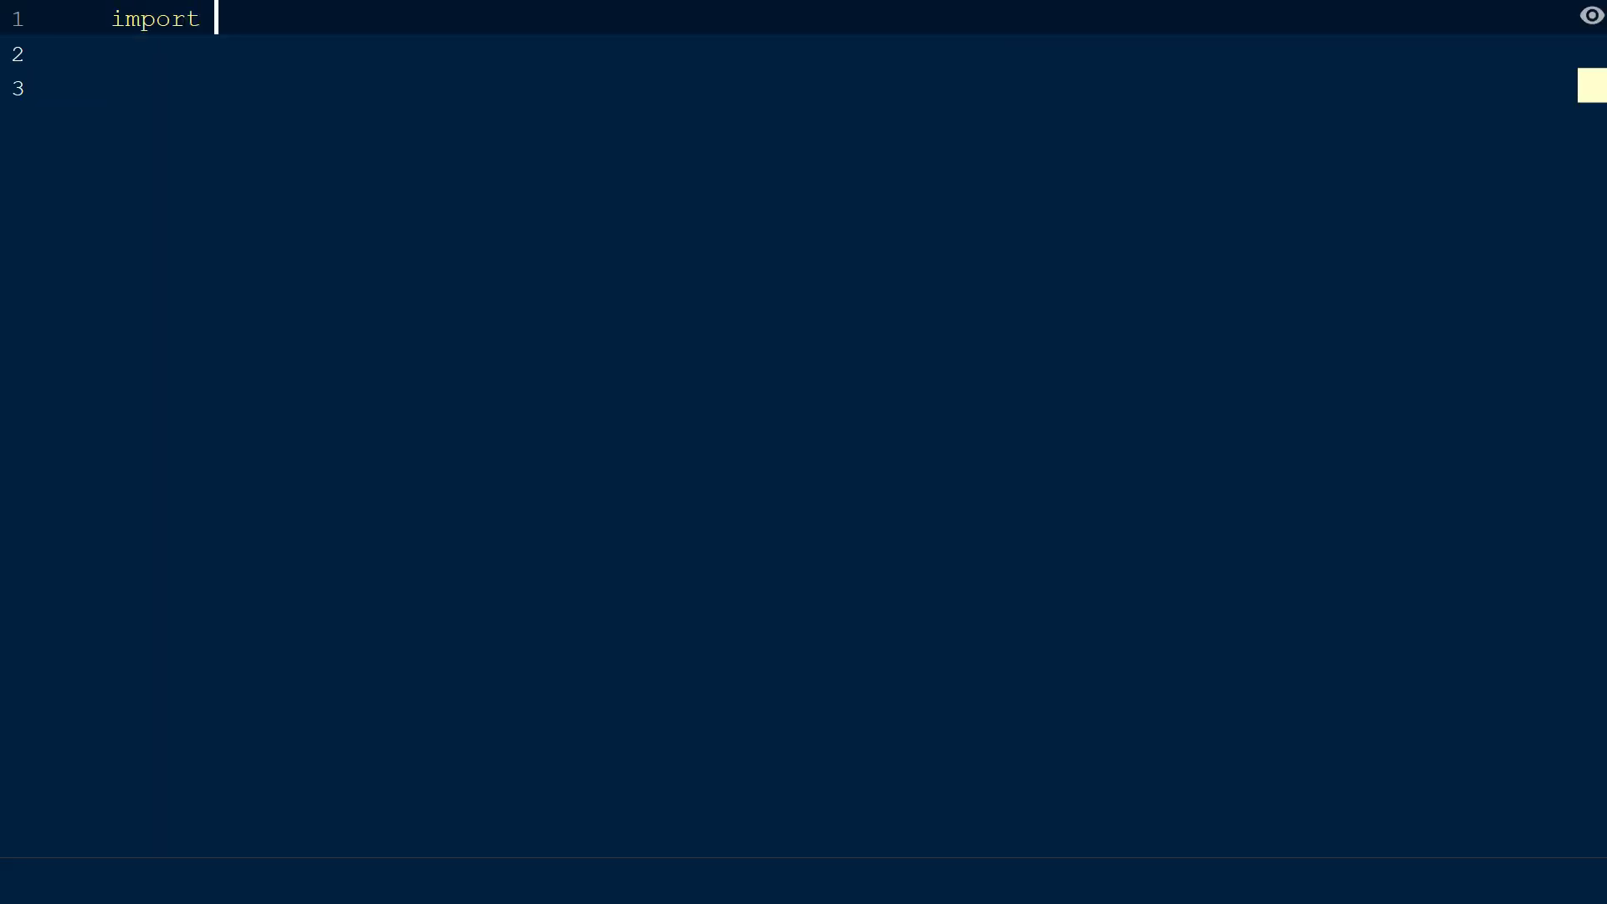
{"action": "type", "text": "nu"}
{"action": "key", "text": "Tab"}
{"action": "type", "text": "as "}
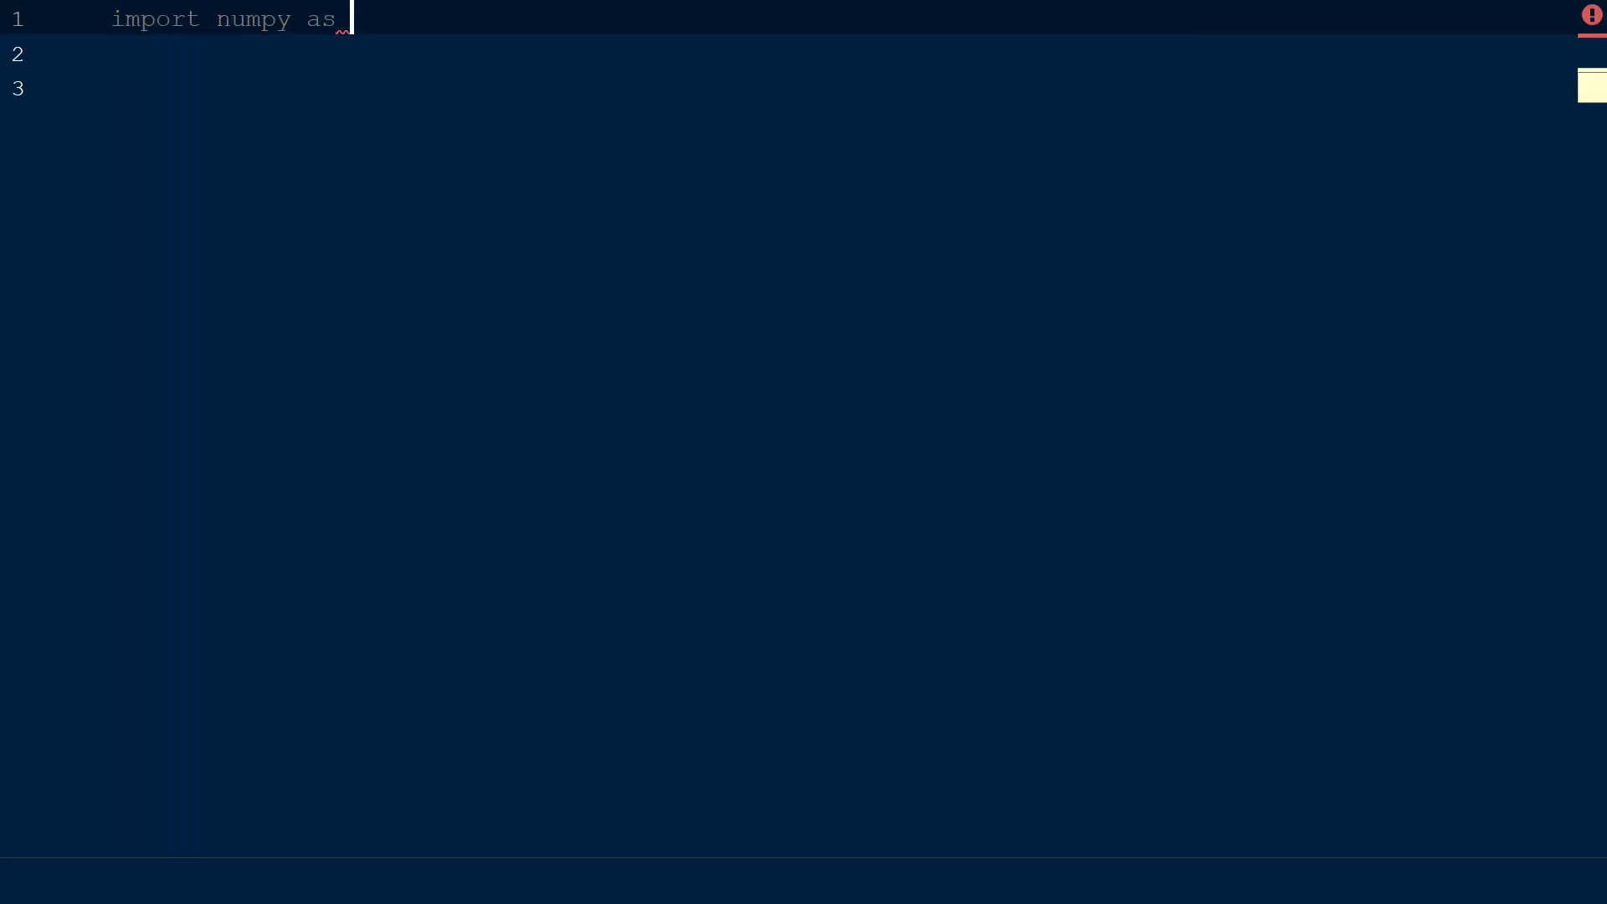
{"action": "type", "text": "np"}
{"action": "key", "text": "Return"}
{"action": "key", "text": "Return"}
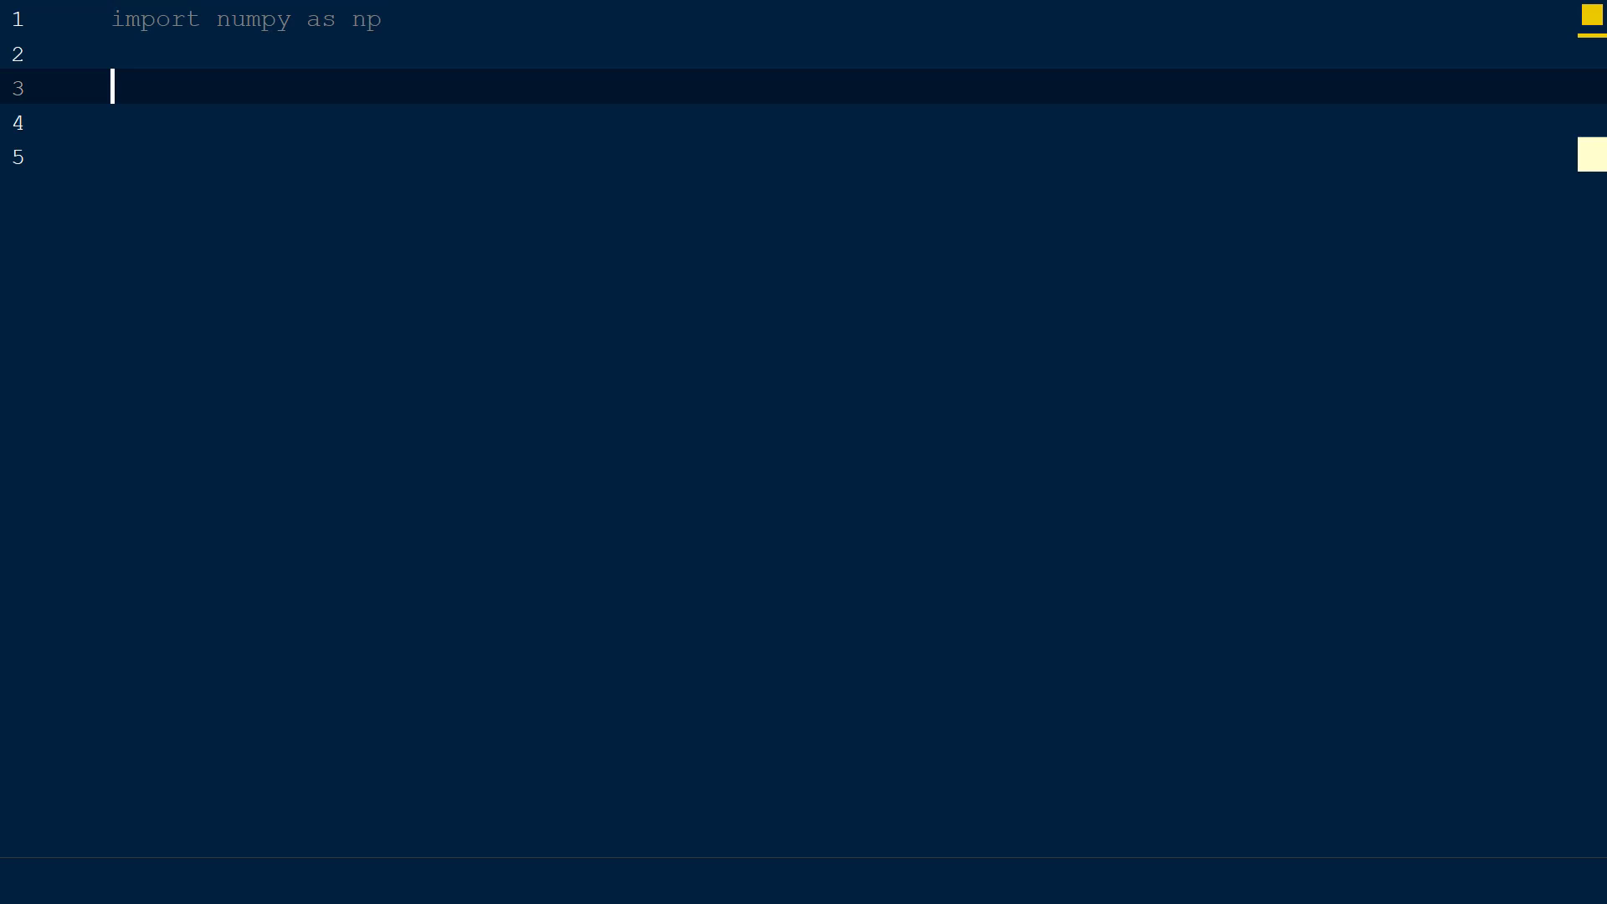
{"action": "type", "text": "numbers "}
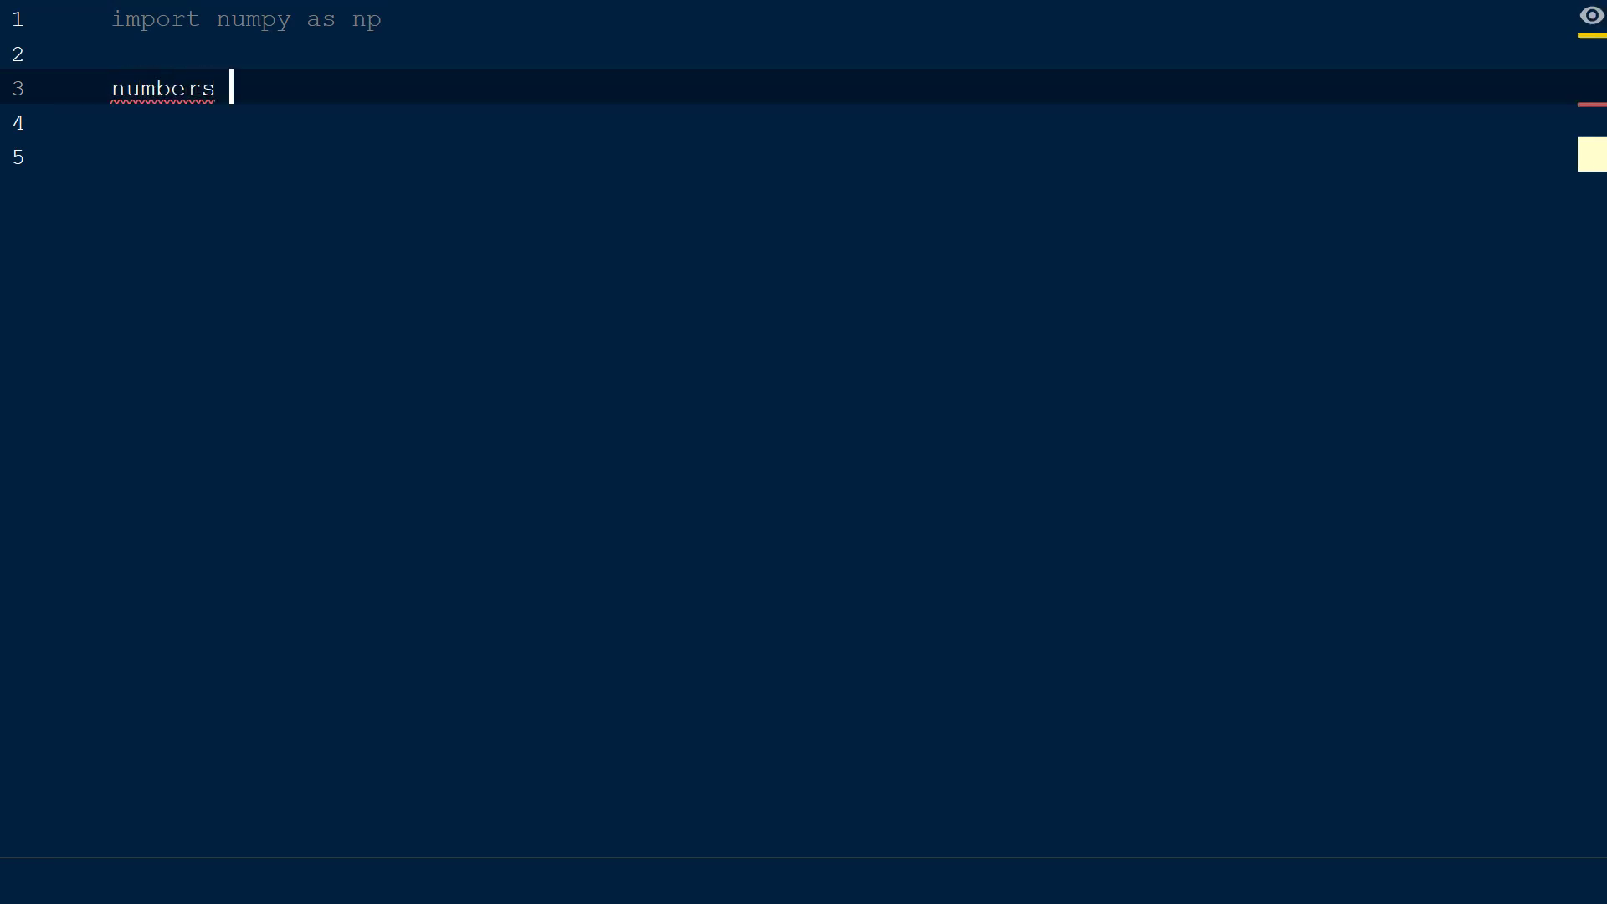
{"action": "type", "text": "= np.a"}
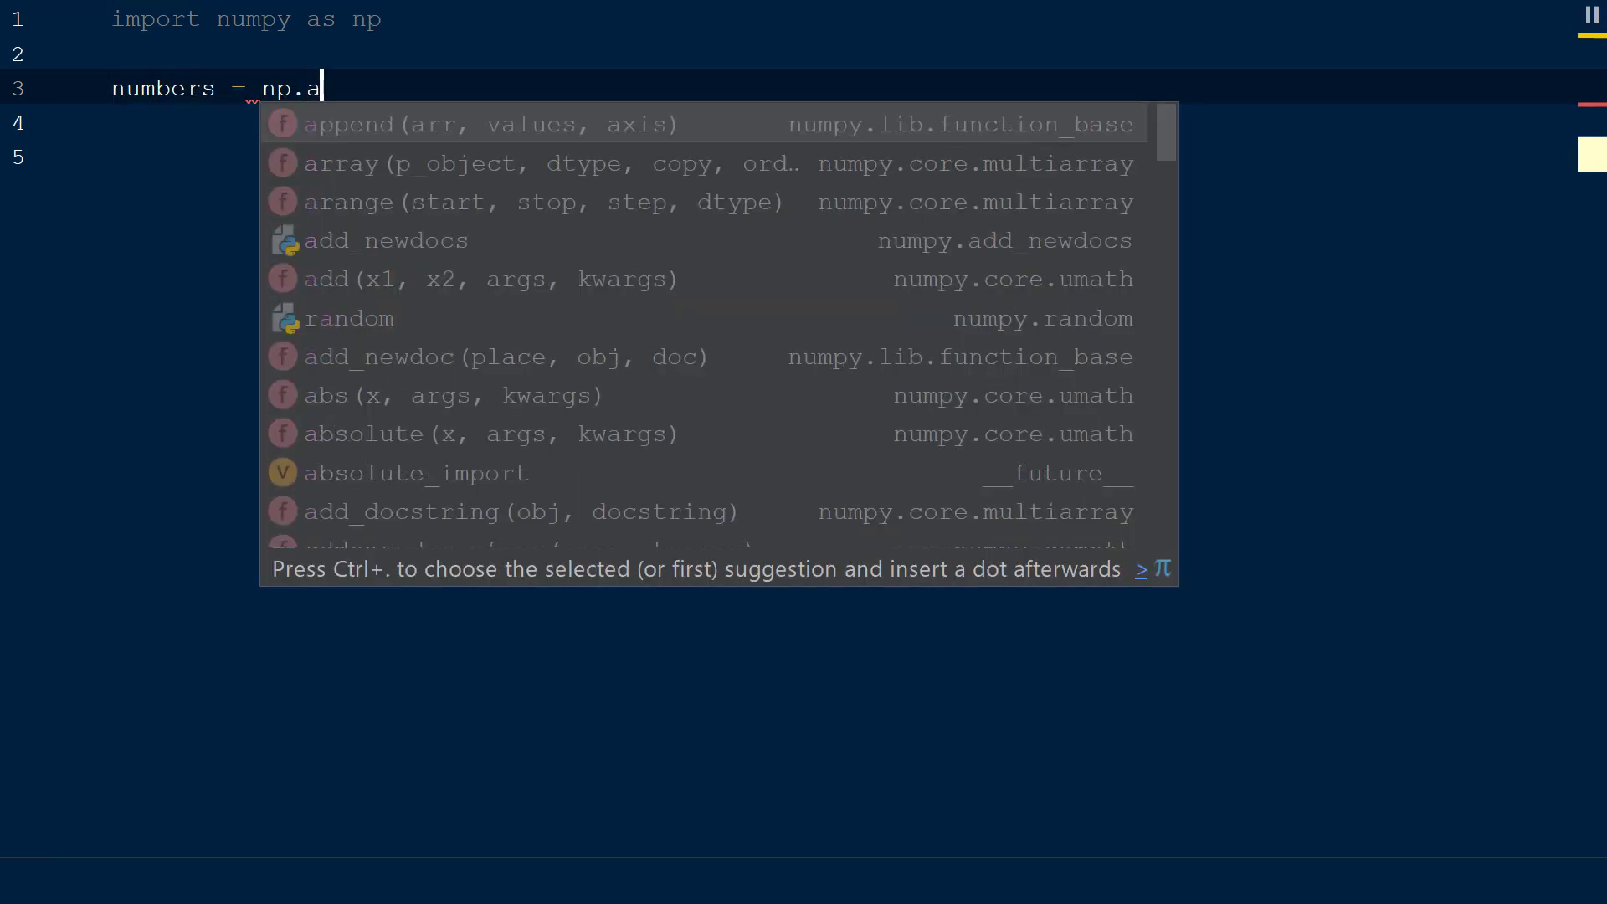
{"action": "type", "text": "r"}
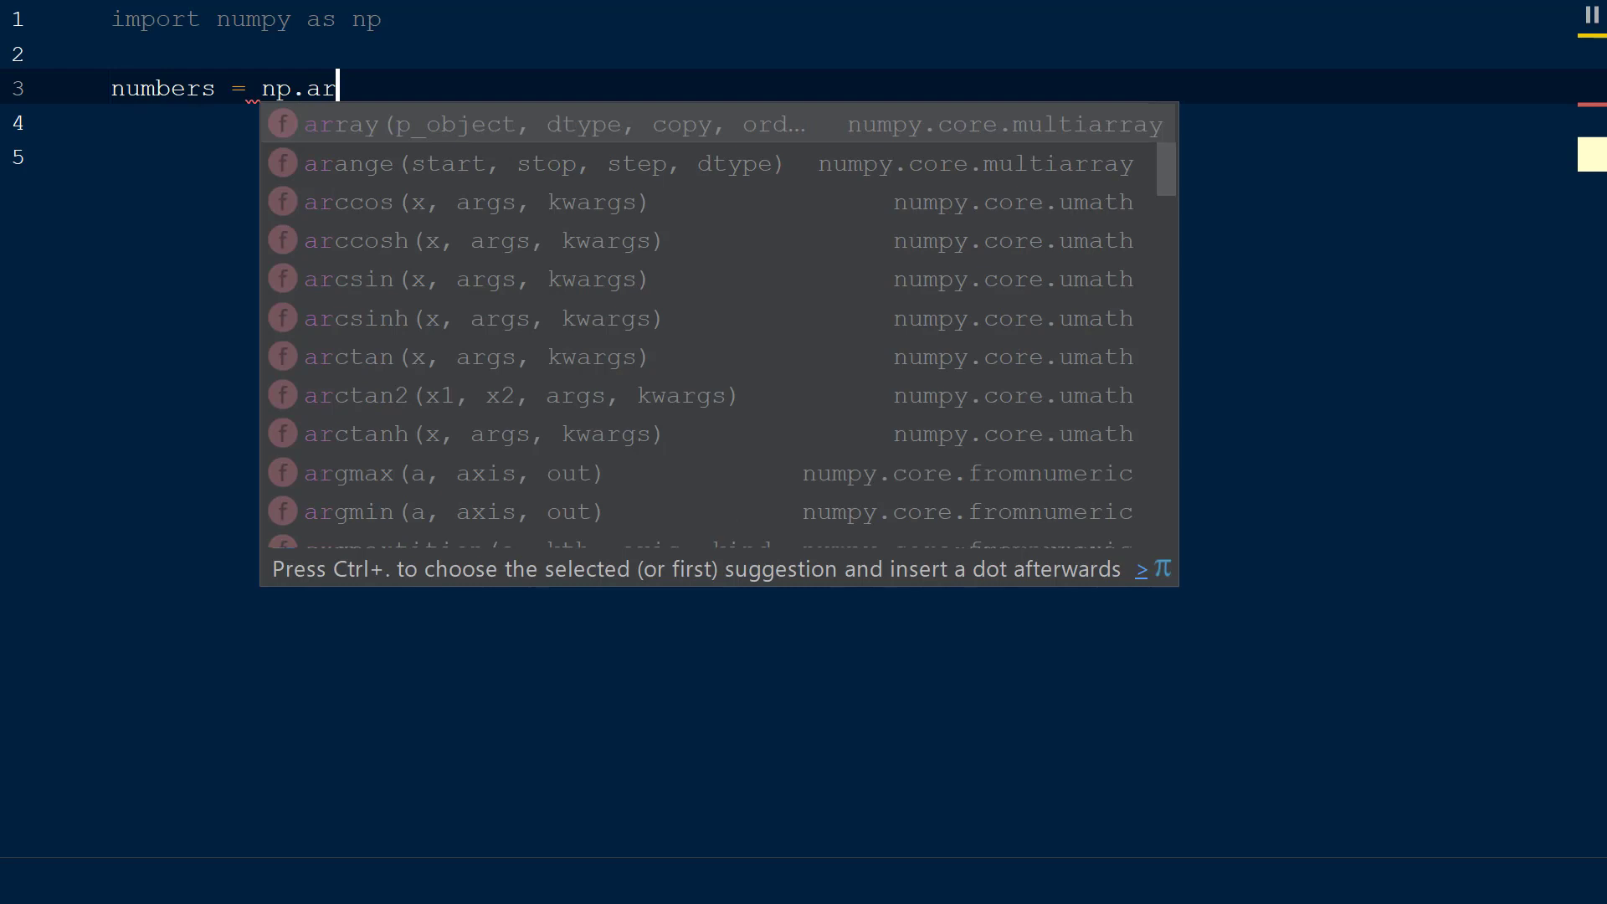
{"action": "type", "text": "ange("}
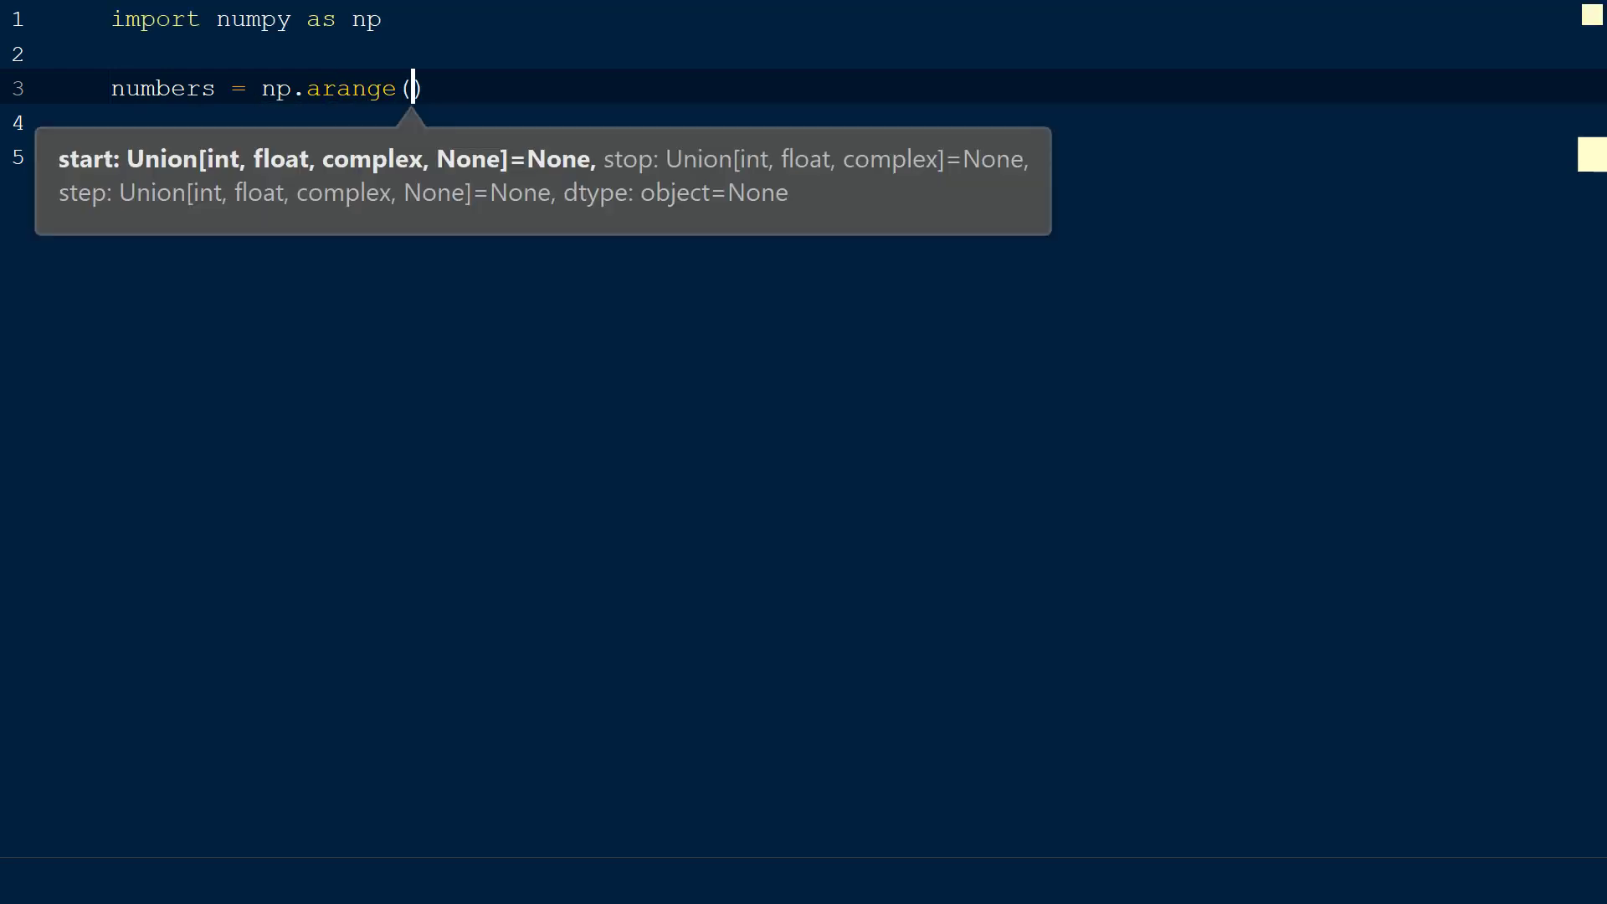
{"action": "type", "text": "9"}
{"action": "key", "text": "Right"}
{"action": "key", "text": "Return"}
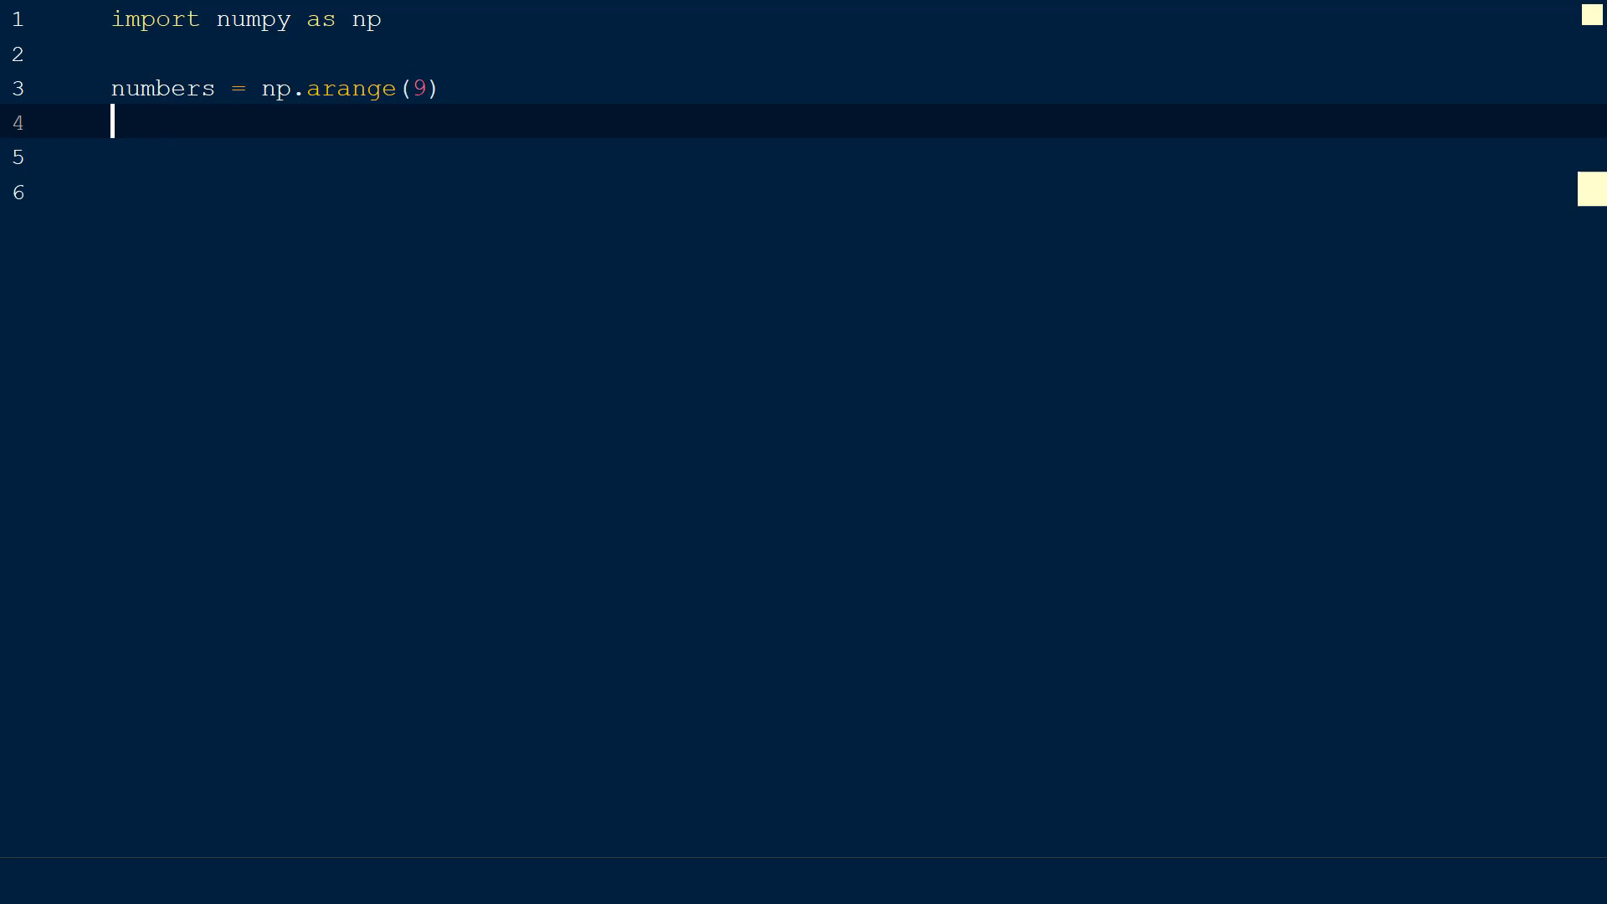
{"action": "type", "text": "print(type"}
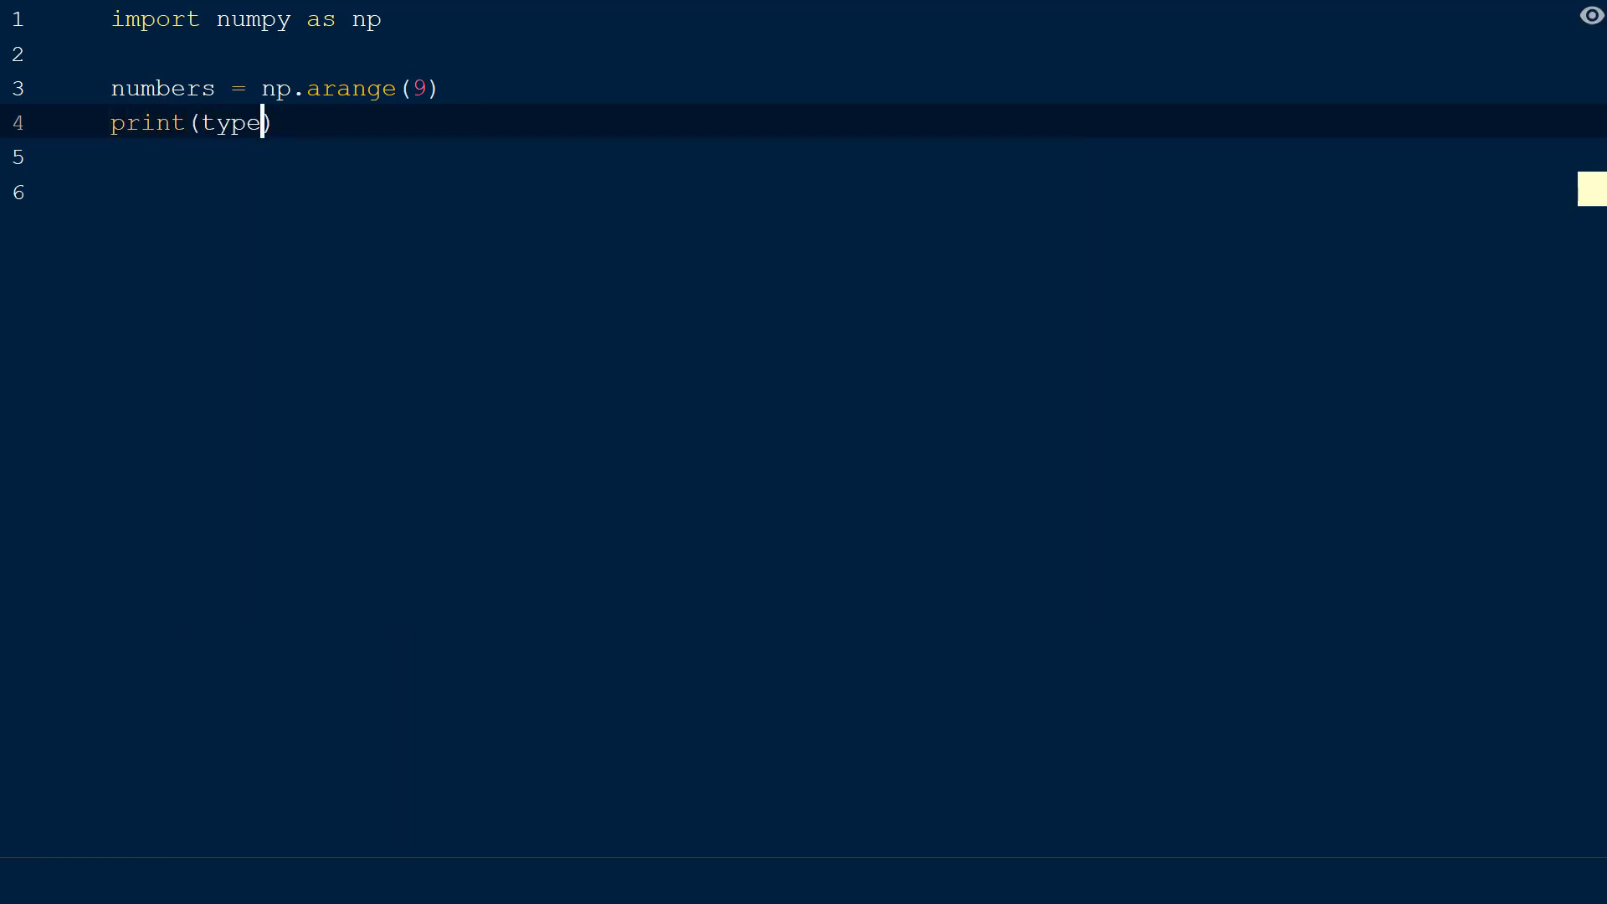
{"action": "type", "text": "(nu"}
{"action": "key", "text": "Tab"}
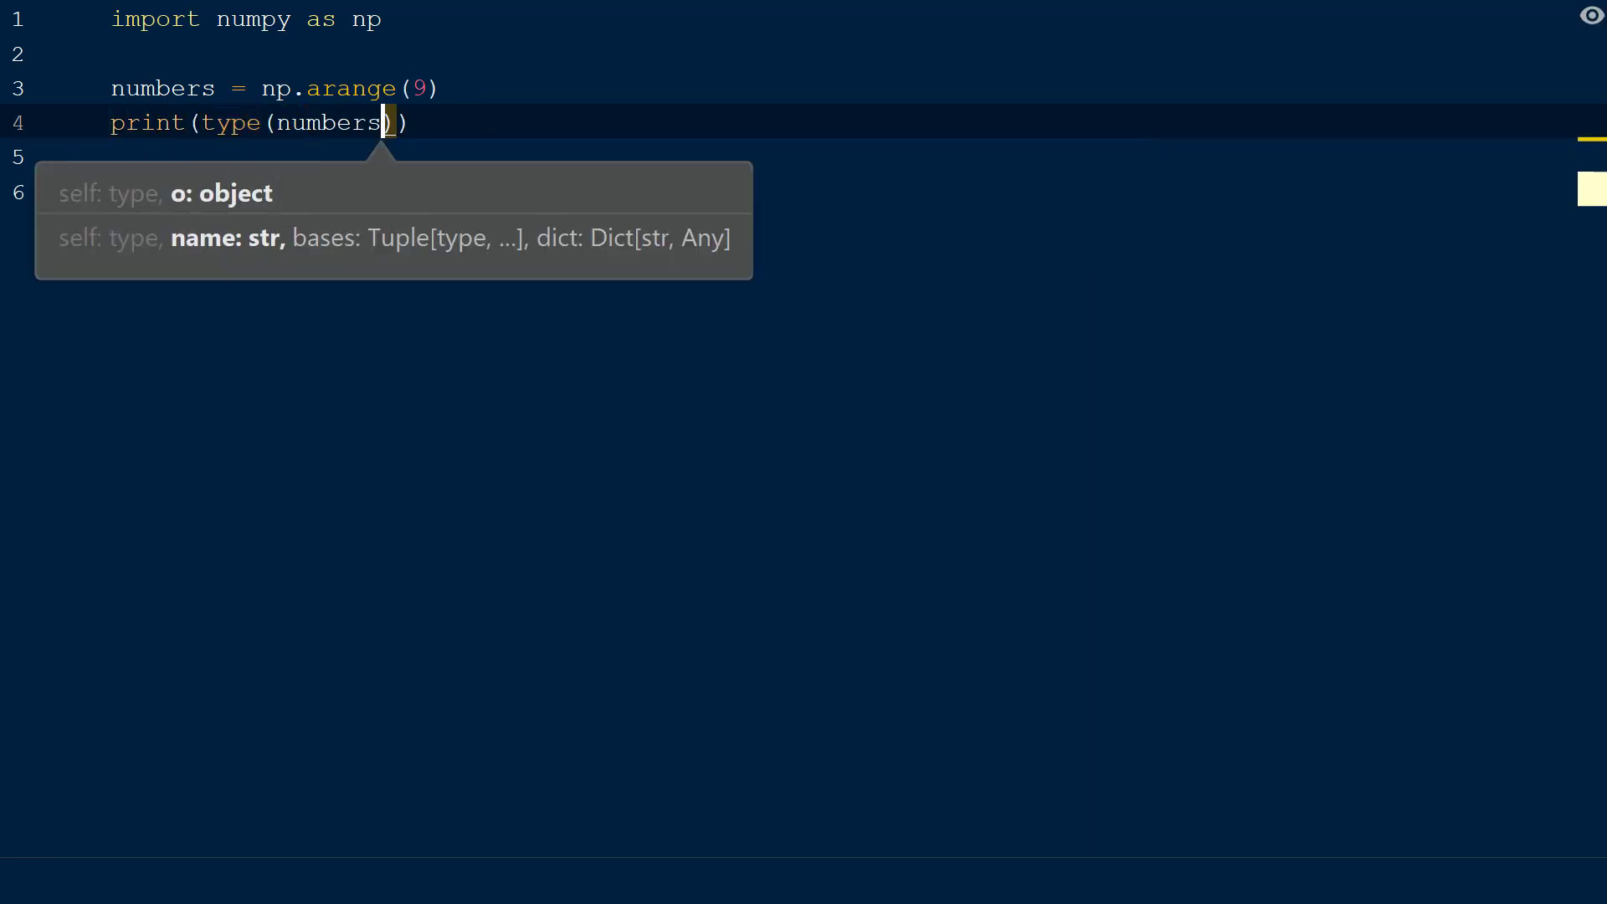
- Run the script to show <class 'numpy.ndarray'>, then add a print(numbers) line 5
{"action": "key", "text": "ctrl+shift+F10"}
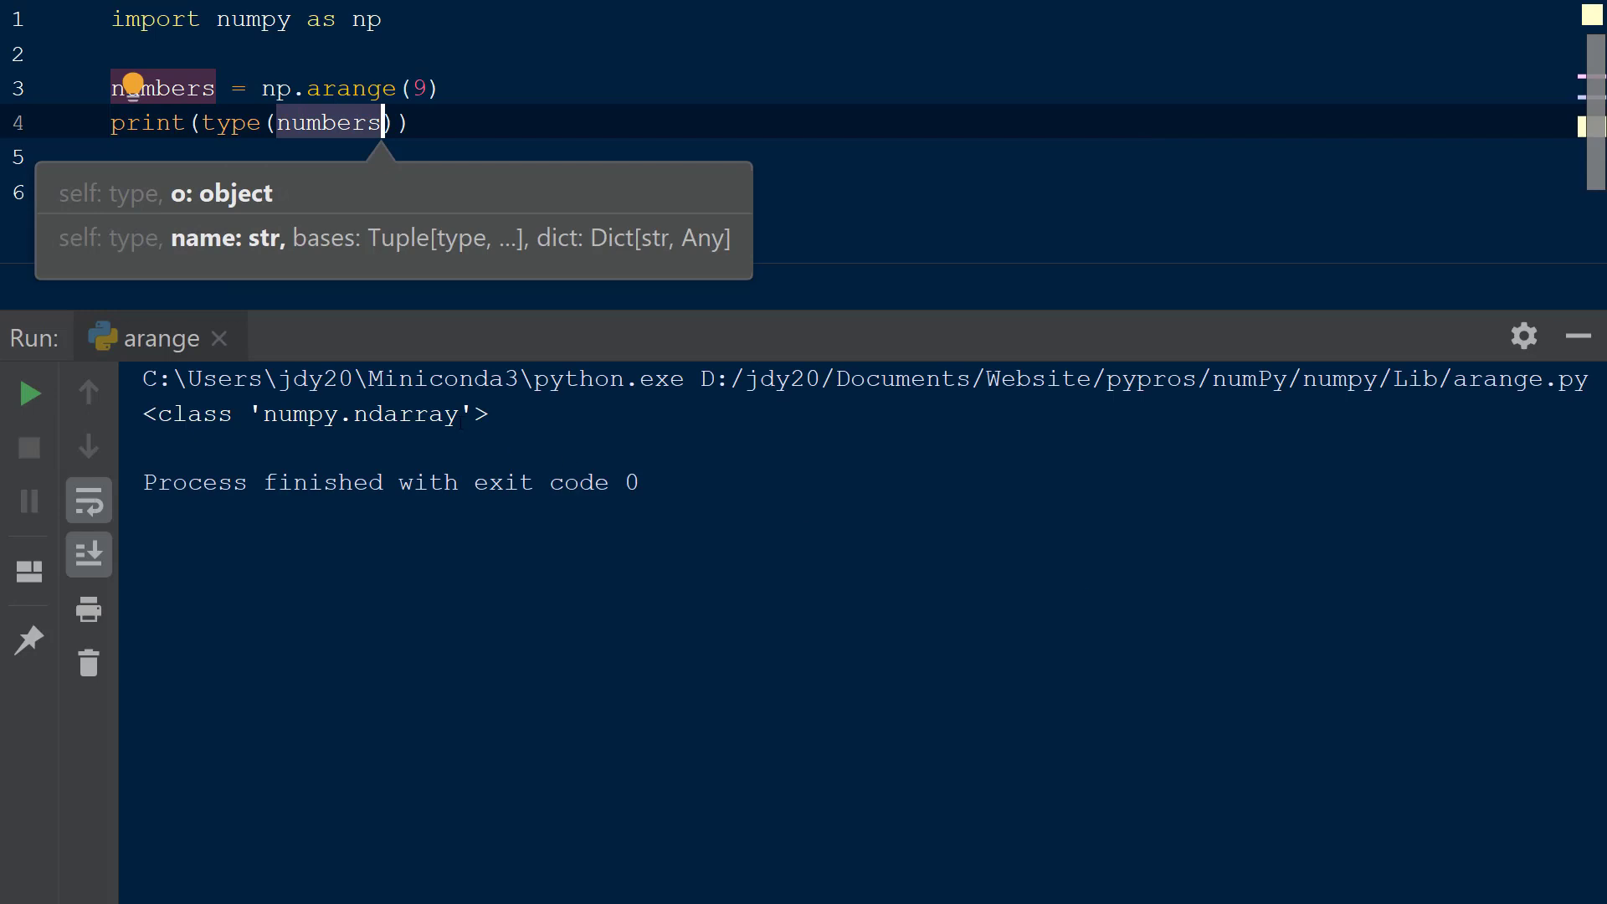
{"action": "left_click_drag", "start_coordinate": [454, 412], "coordinate": [264, 412]}
{"action": "left_click", "coordinate": [267, 412]}
{"action": "left_click", "coordinate": [427, 123]}
{"action": "key", "text": "Return"}
{"action": "type", "text": "p"}
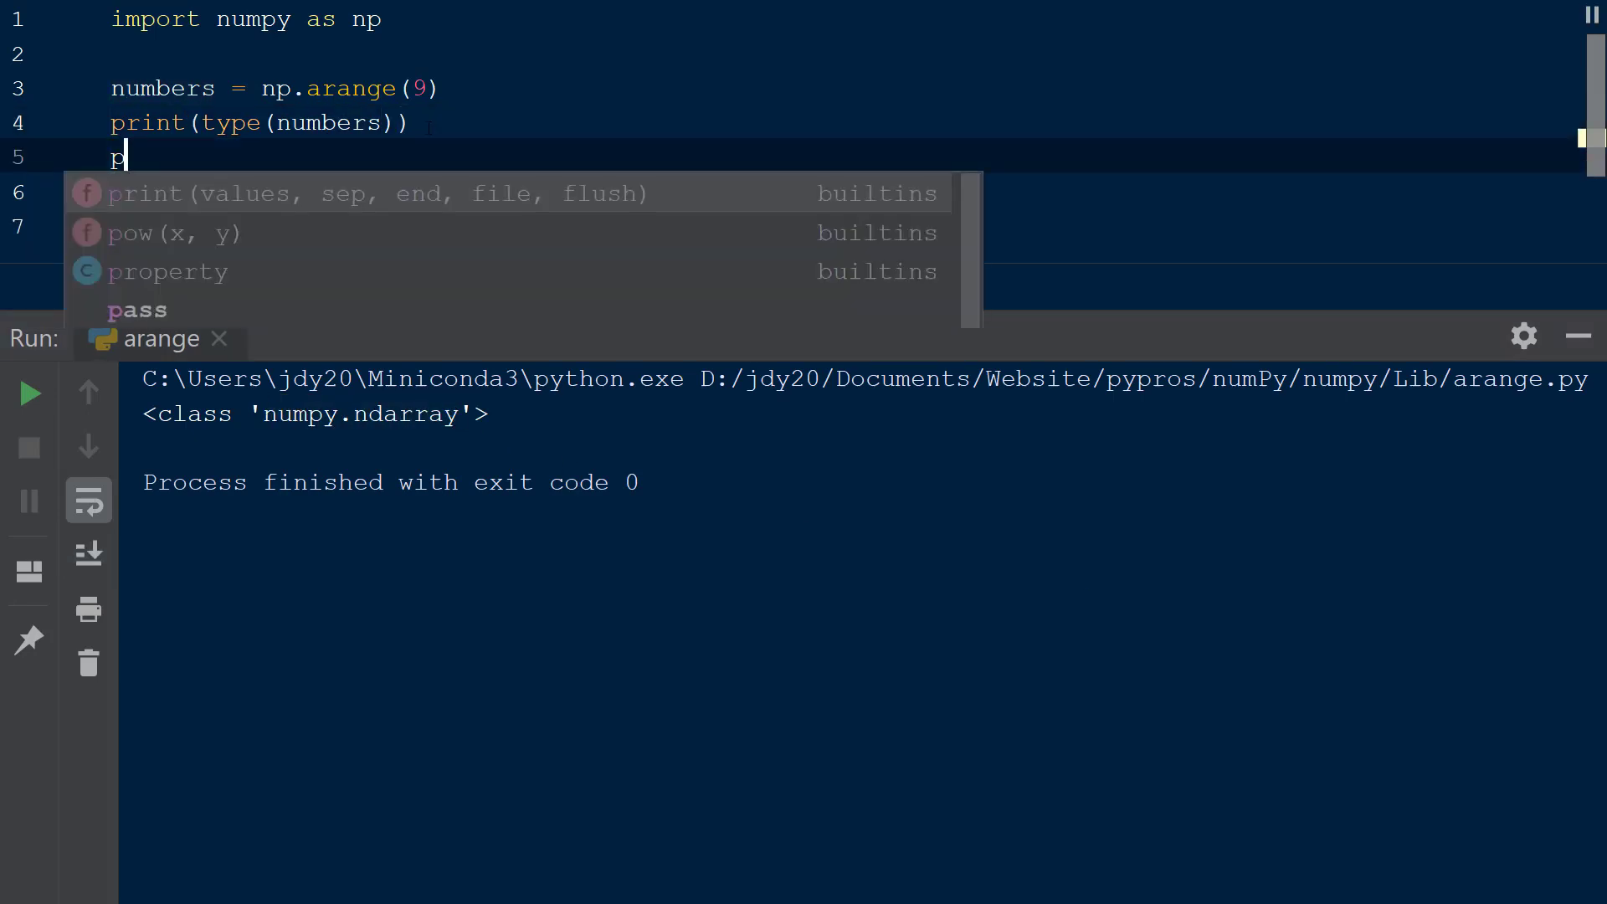
{"action": "type", "text": "rint(numbers"}
- Rerun to print [0 1 2 3 4 5 6 7 8] and highlight that array in the console
{"action": "key", "text": "ctrl+shift+F10"}
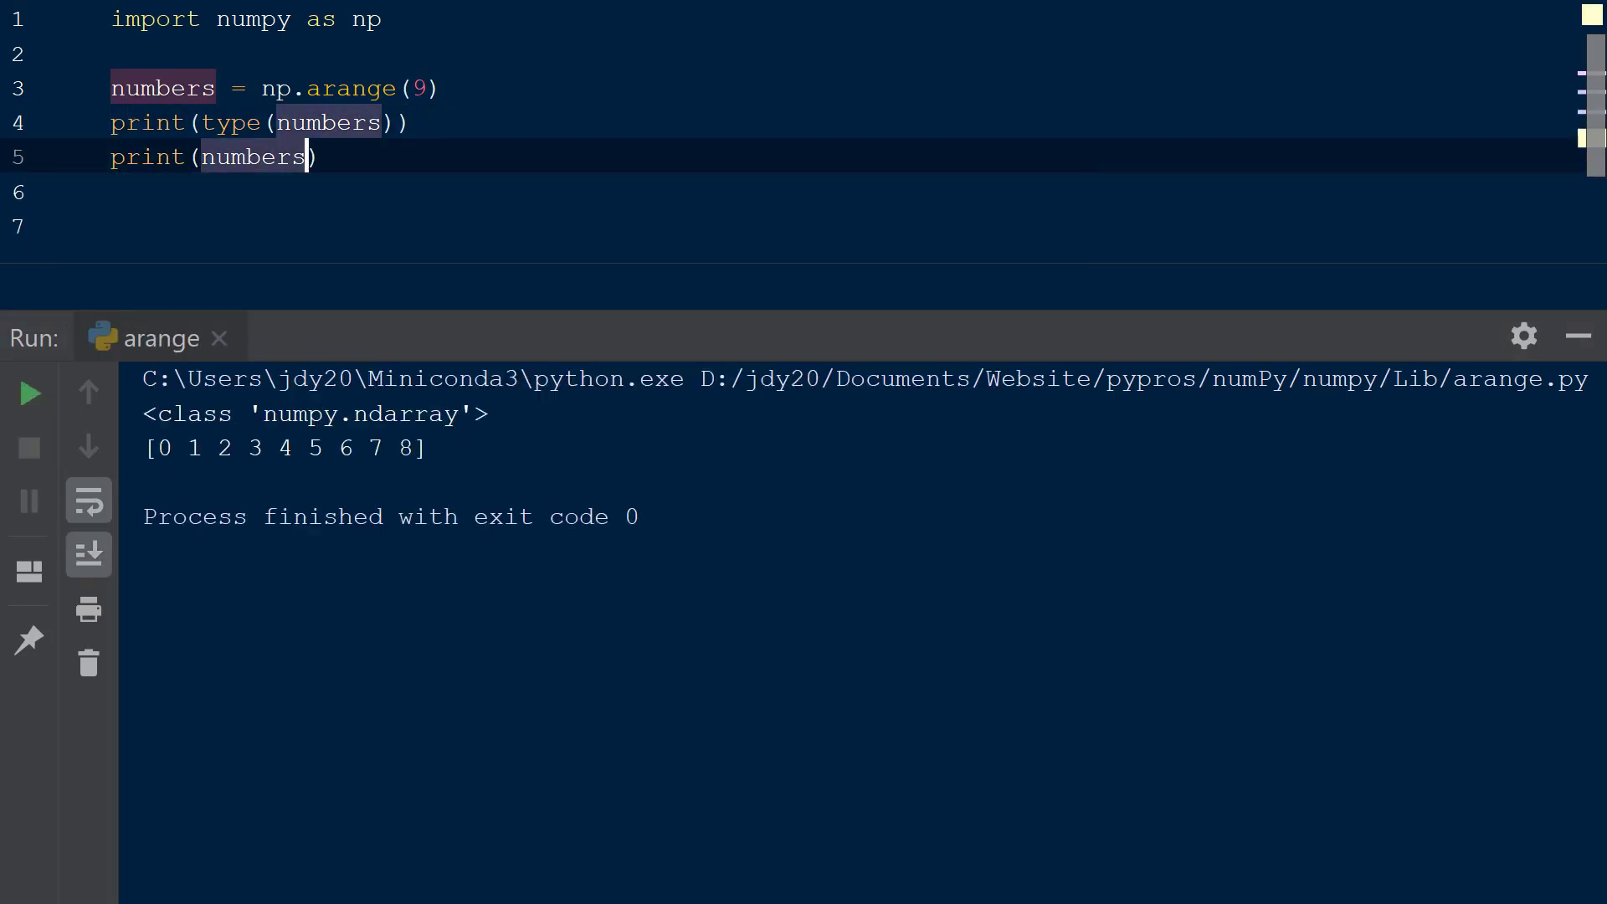
{"action": "left_click_drag", "start_coordinate": [428, 449], "coordinate": [146, 448]}
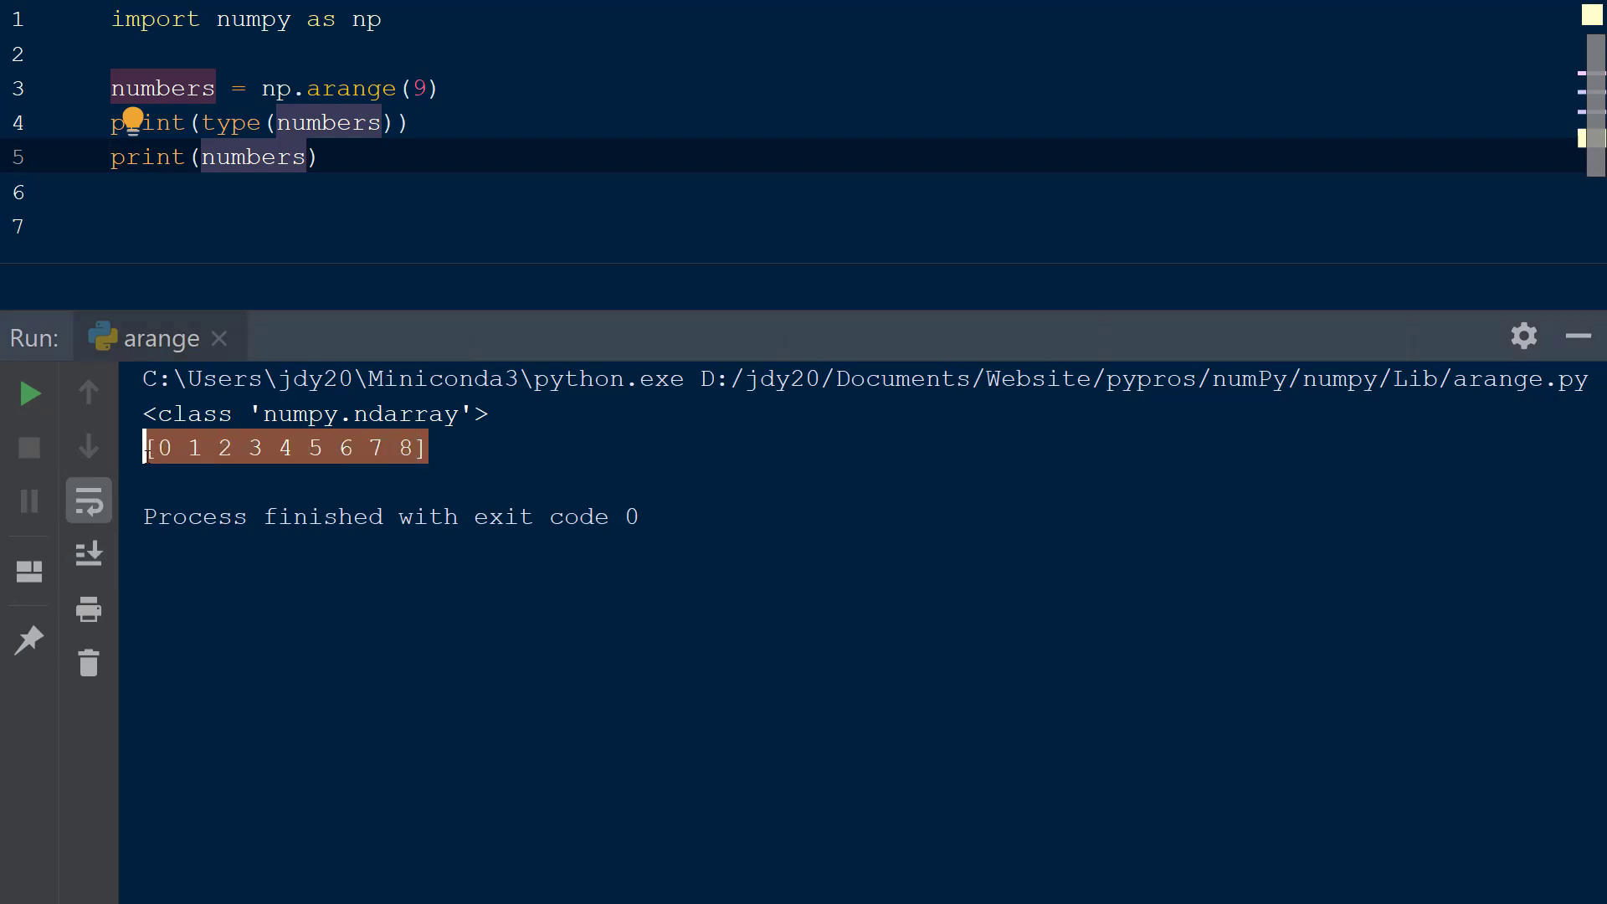
{"action": "left_click", "coordinate": [161, 457]}
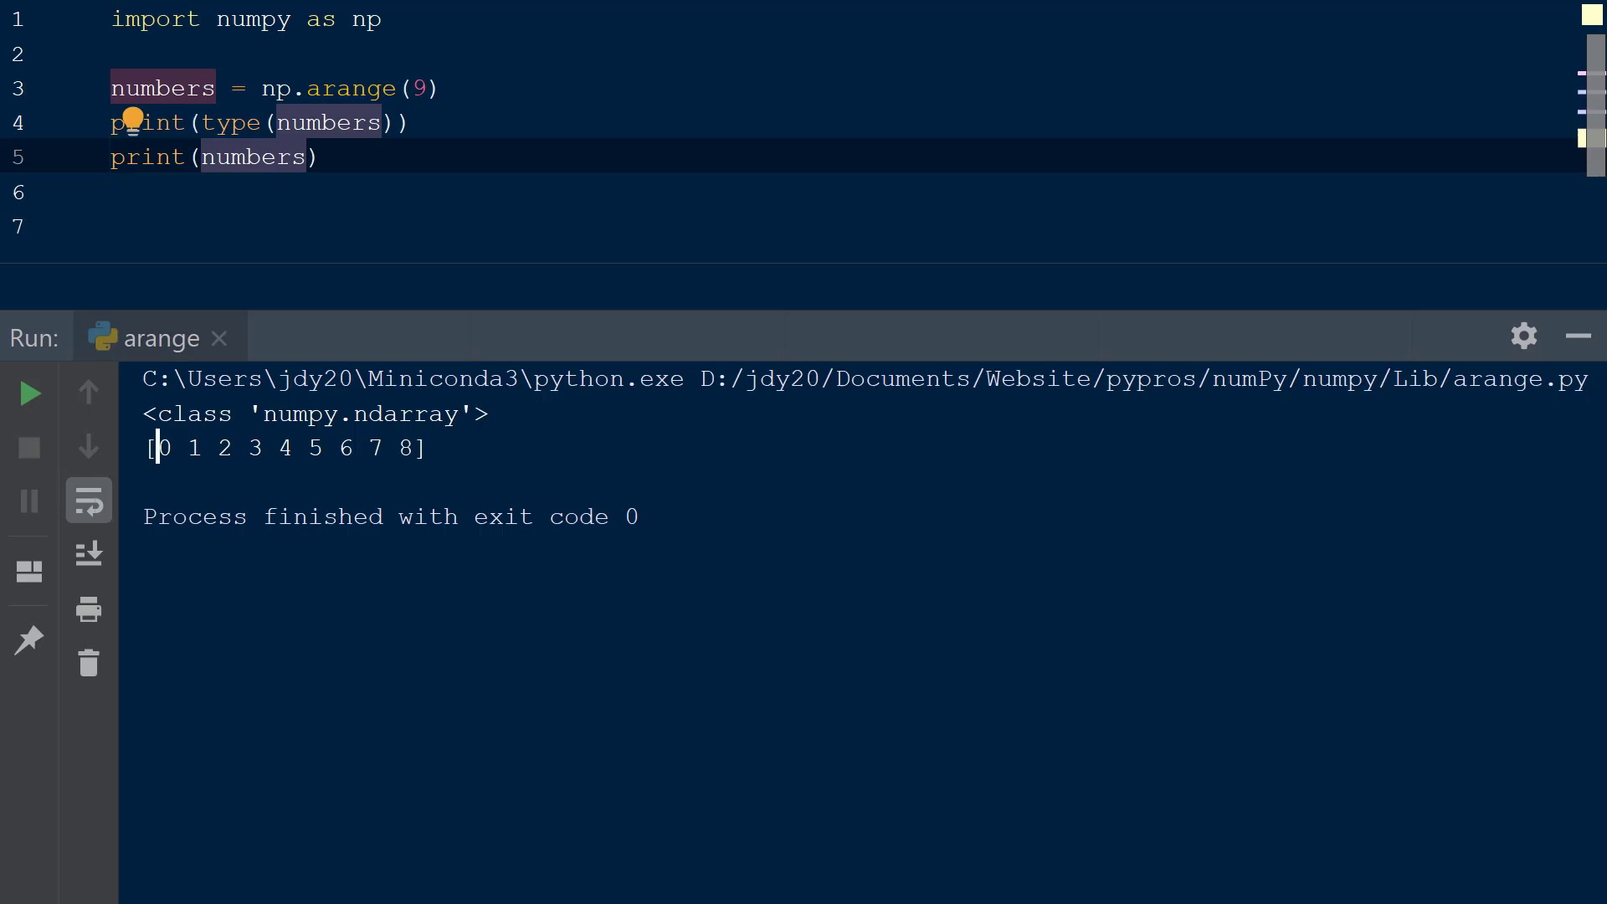
{"action": "key", "text": "alt+Tab"}
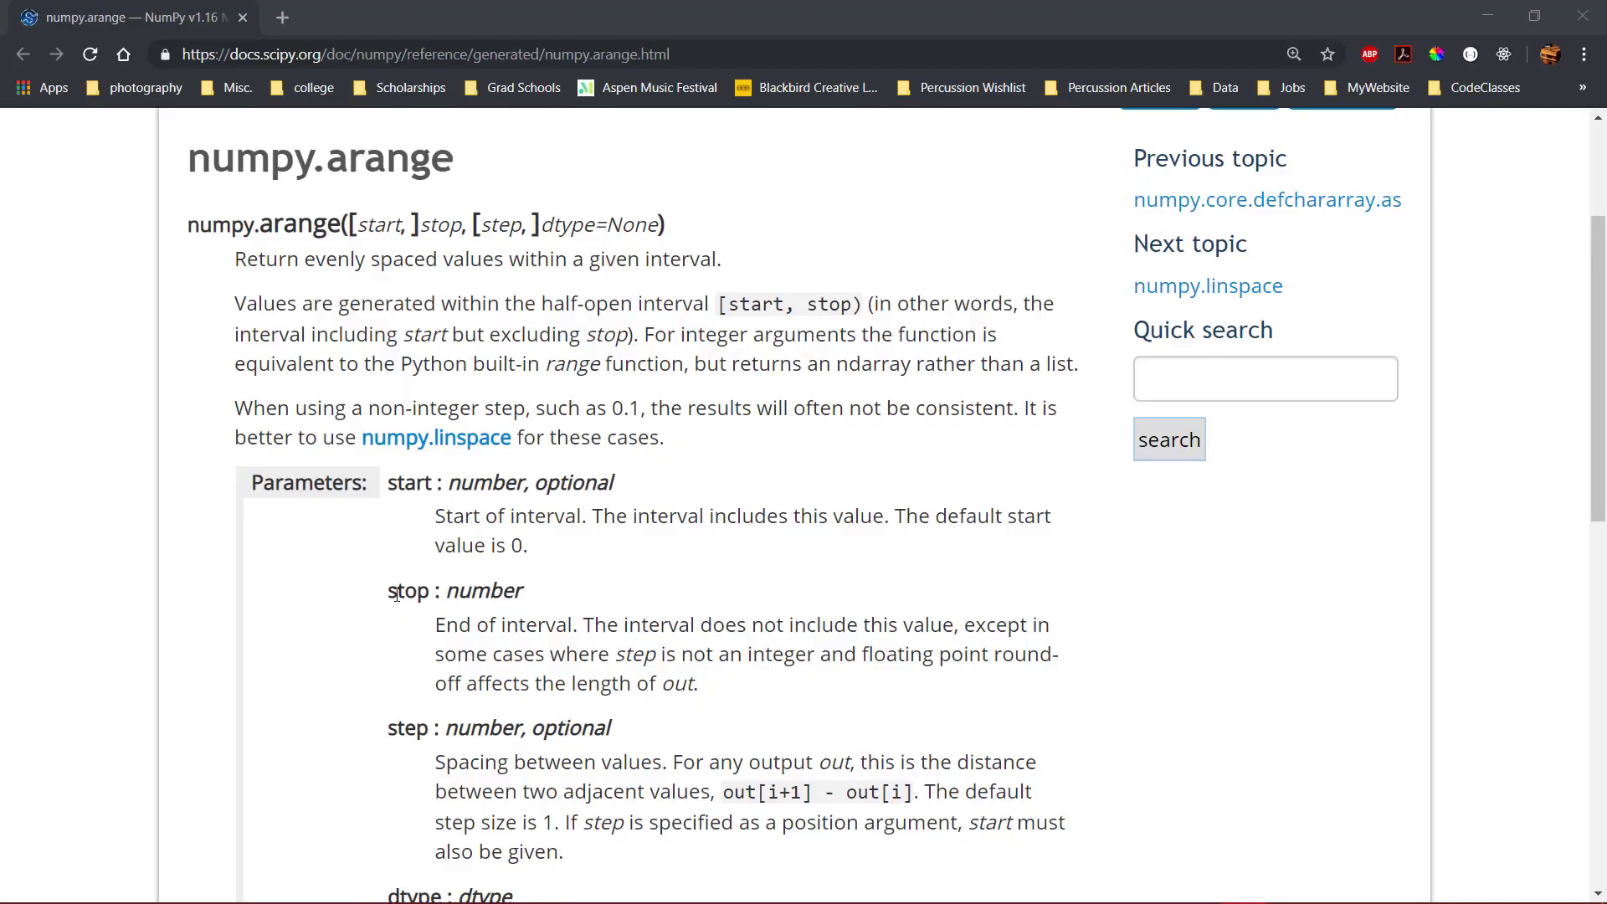
{"action": "left_click_drag", "start_coordinate": [389, 590], "coordinate": [696, 683]}
{"action": "left_click", "coordinate": [703, 684]}
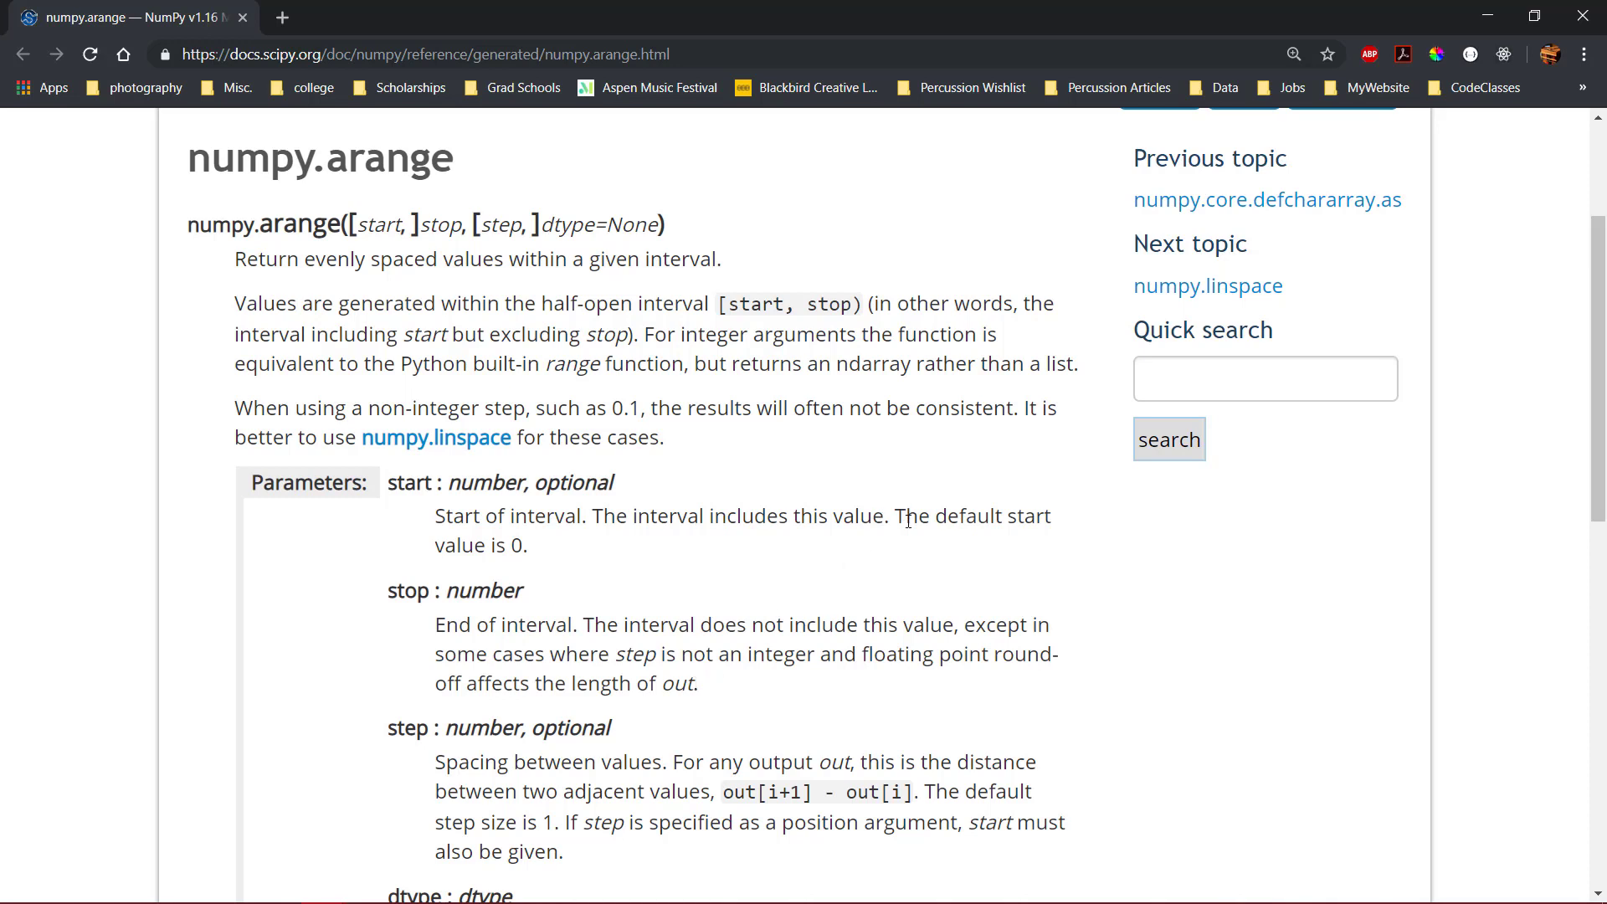
{"action": "left_click_drag", "start_coordinate": [896, 515], "coordinate": [926, 535]}
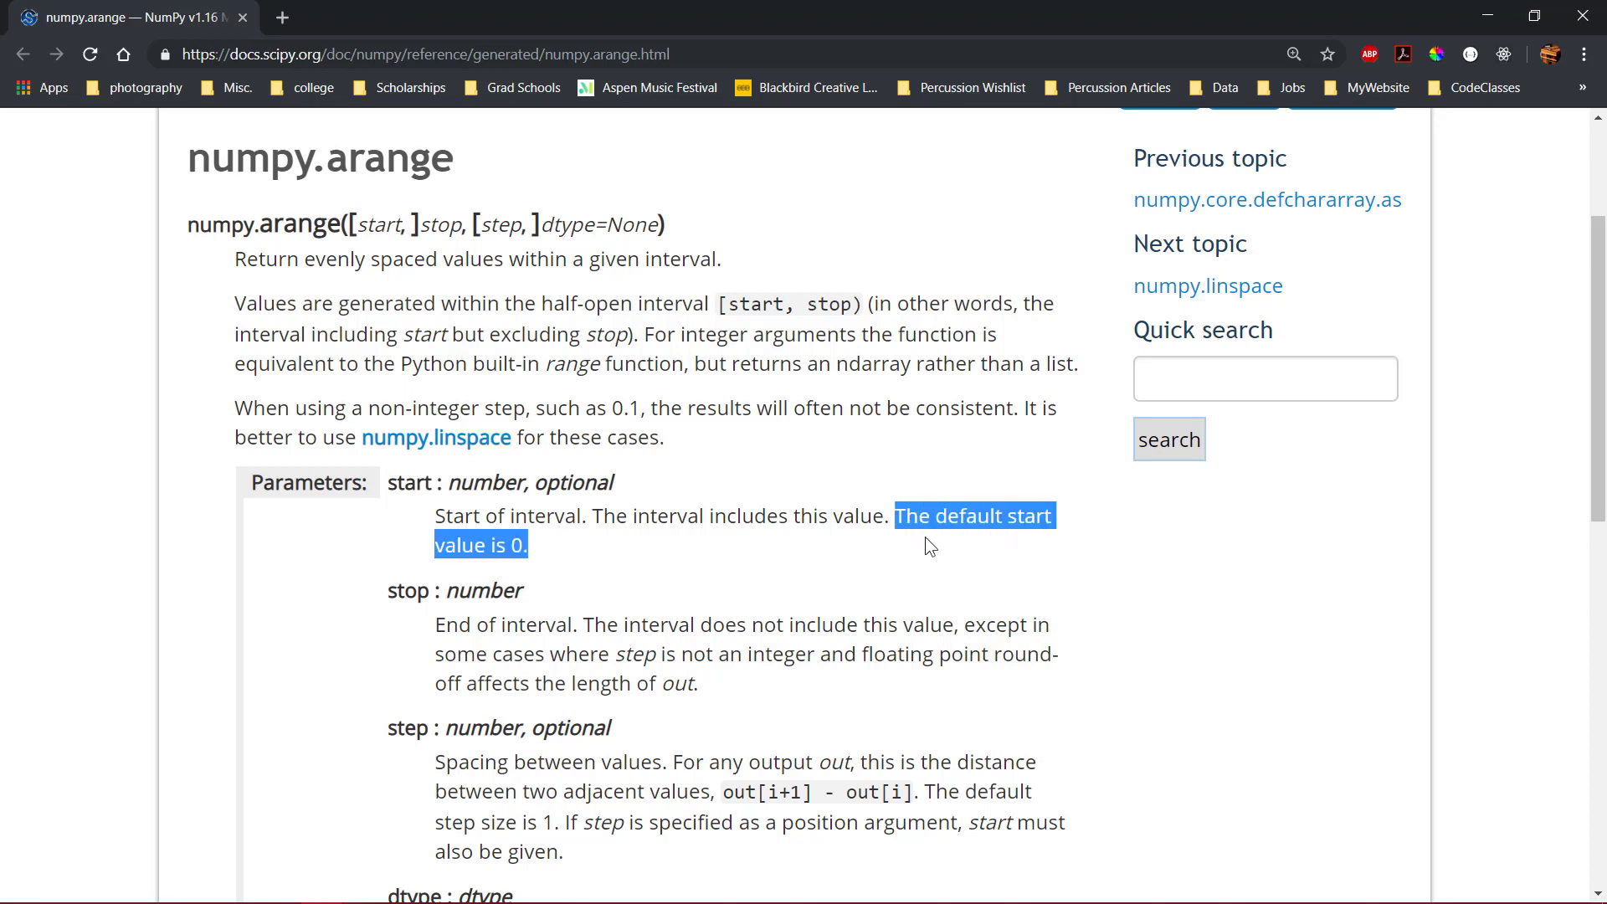
{"action": "left_click", "coordinate": [1423, 666]}
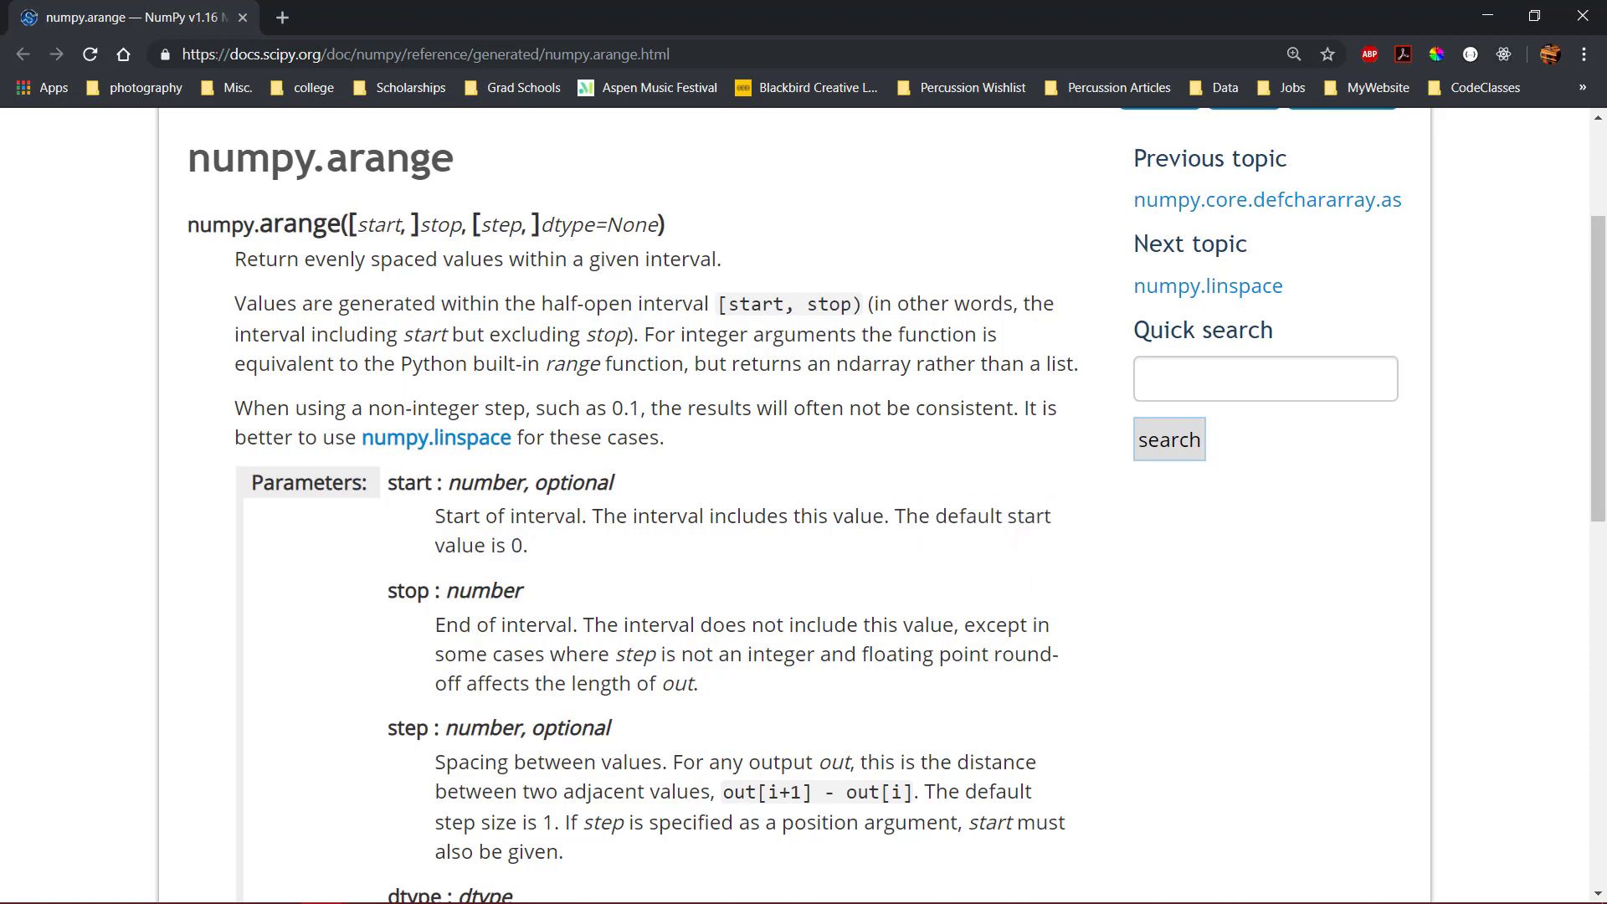
- Change line 3 to np.arange(9, 15), run it, and highlight output values 9 and 14
{"action": "key", "text": "alt+Tab"}
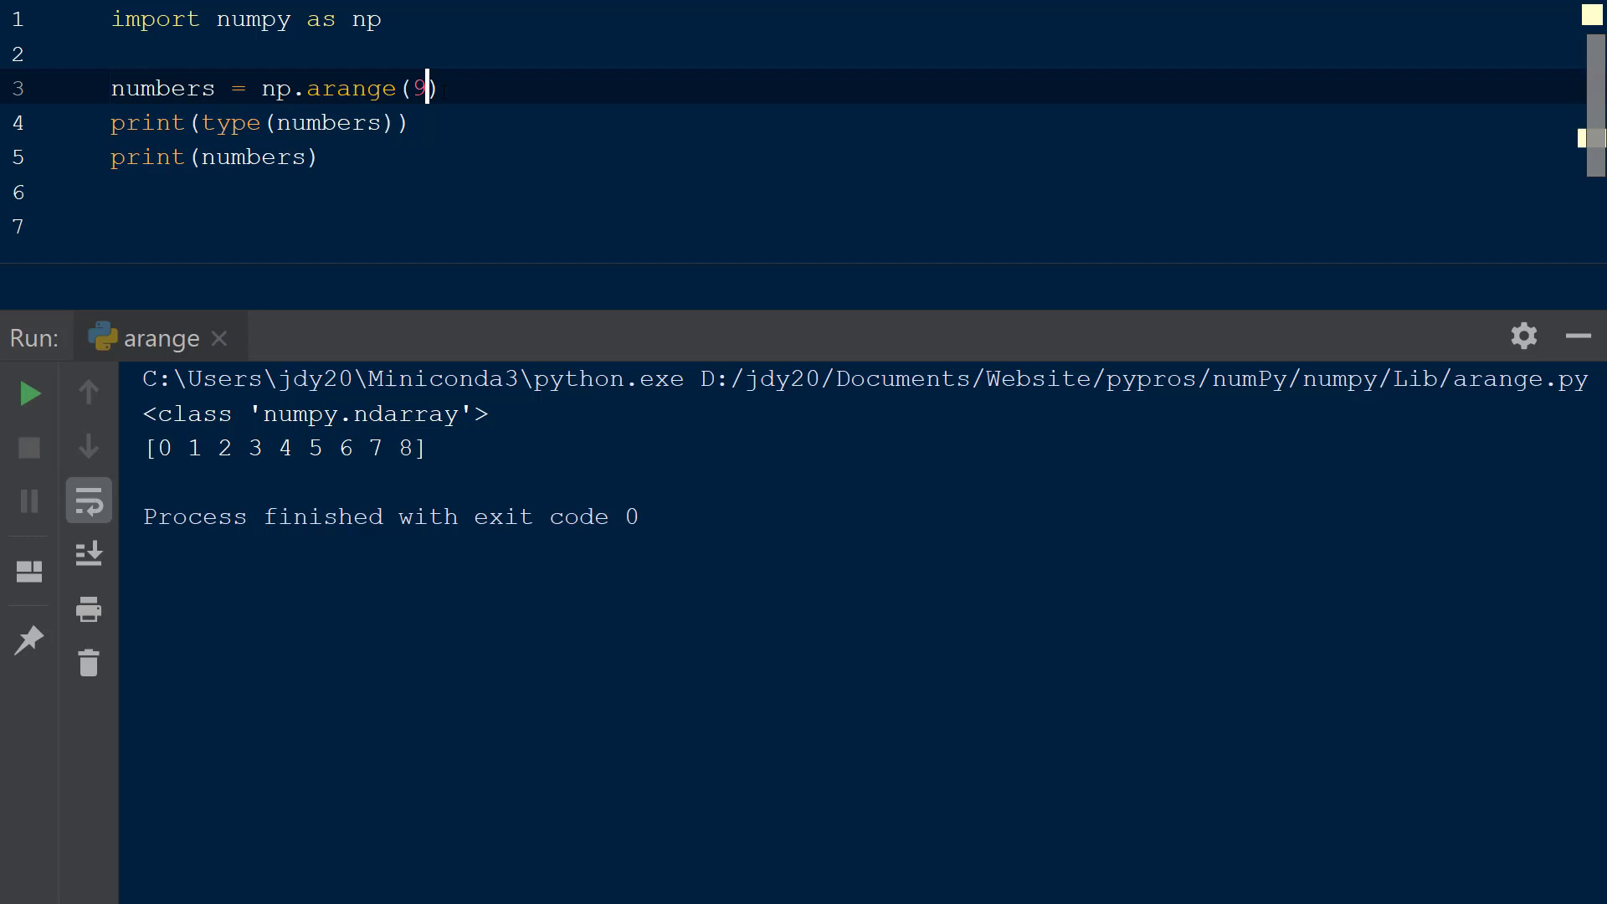
{"action": "type", "text": ", 15"}
{"action": "key", "text": "shift+F10"}
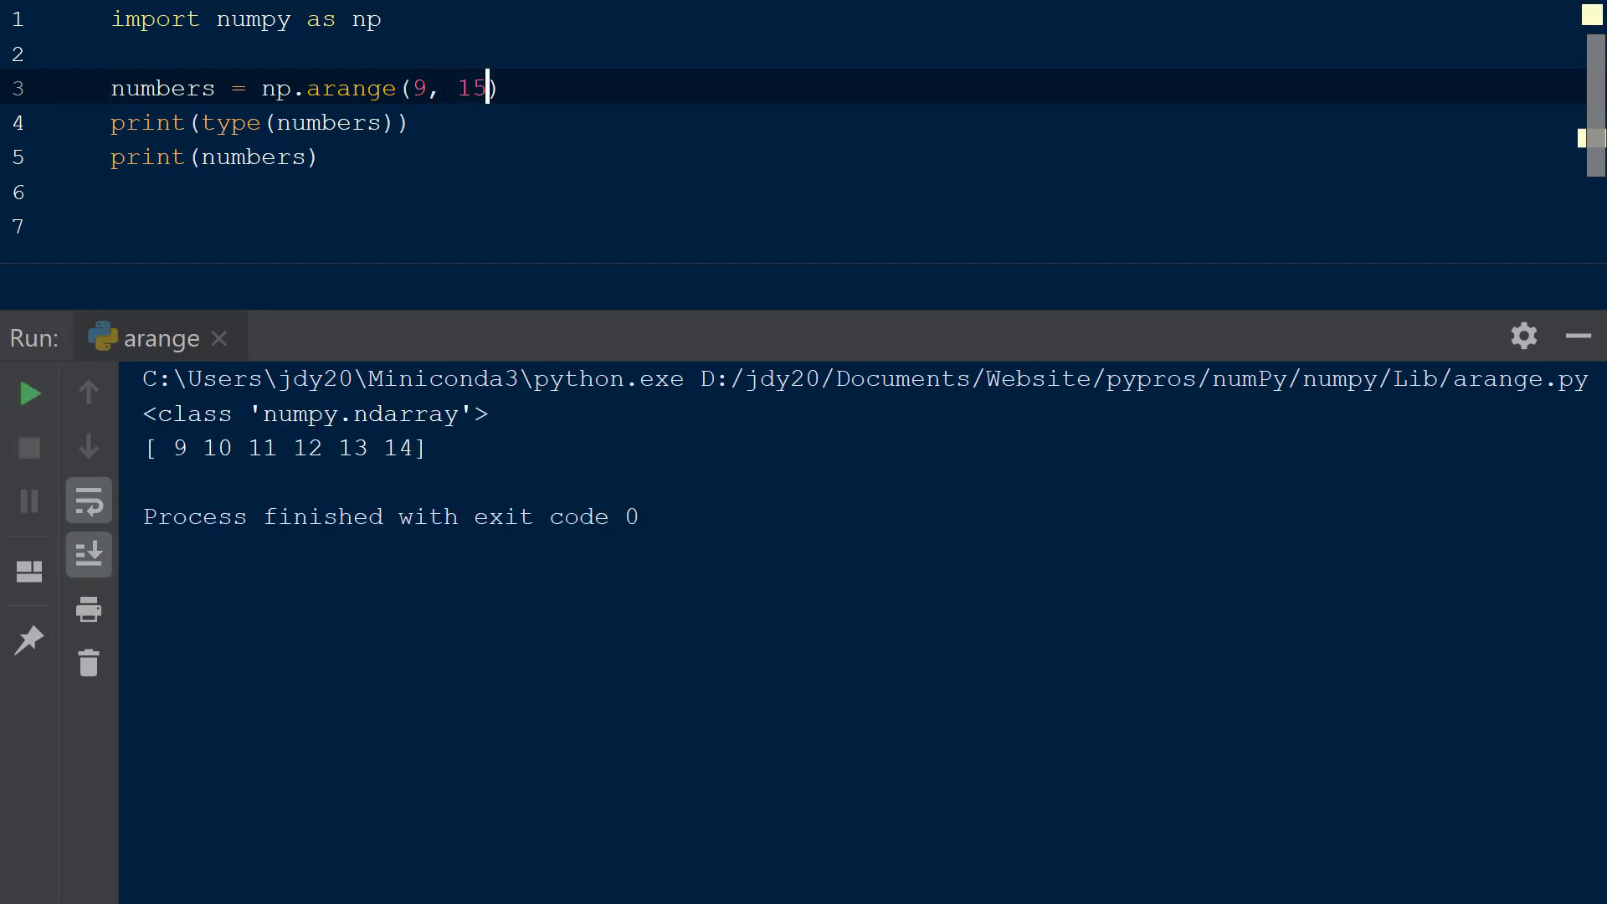
{"action": "double_click", "coordinate": [177, 449]}
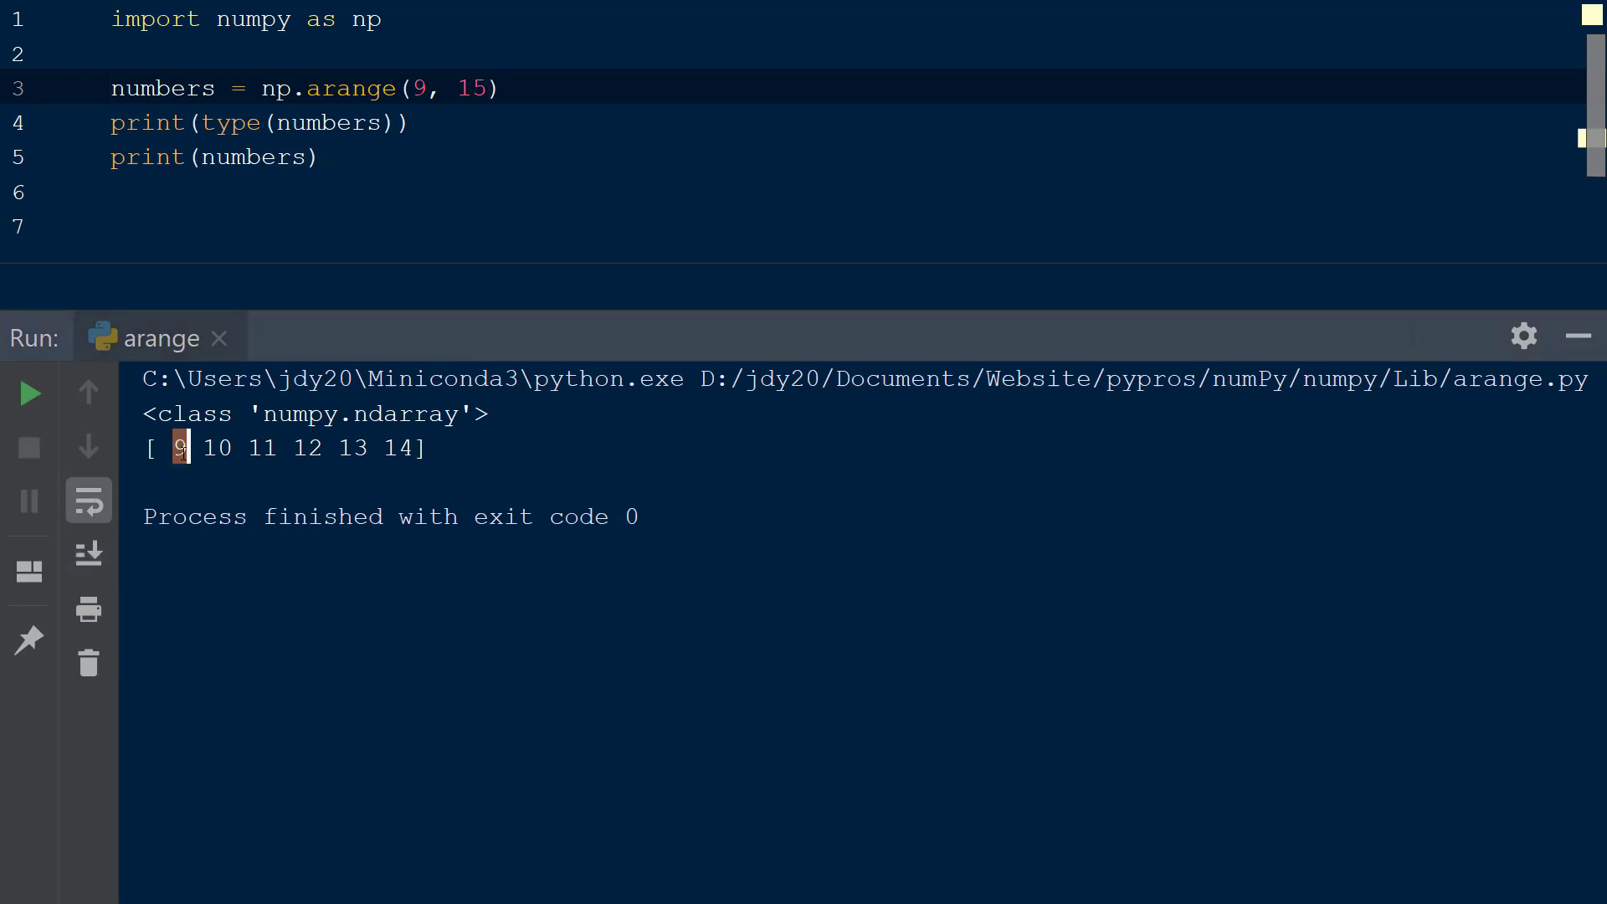
{"action": "left_click_drag", "start_coordinate": [417, 448], "coordinate": [386, 448]}
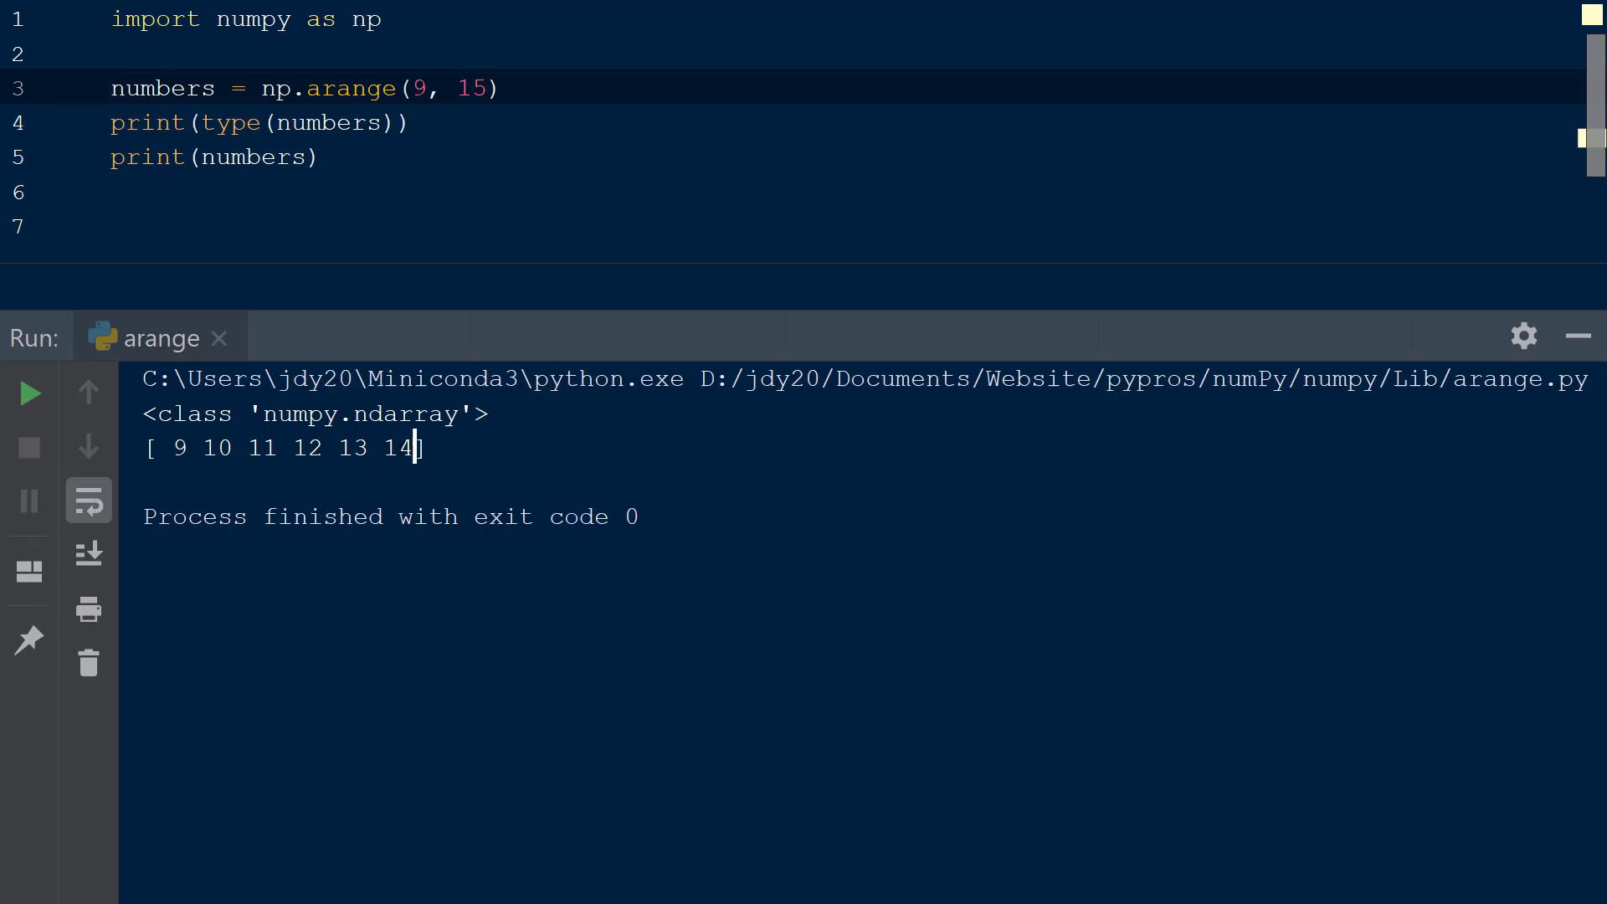
{"action": "left_click", "coordinate": [397, 449]}
- Replace the arange arguments with 6, 32, 5, run, and highlight output values 6 and 31
{"action": "left_click", "coordinate": [490, 88]}
{"action": "key", "text": "ctrl+shift+Left"}
{"action": "key", "text": "ctrl+shift+Left"}
{"action": "key", "text": "ctrl+shift+Left"}
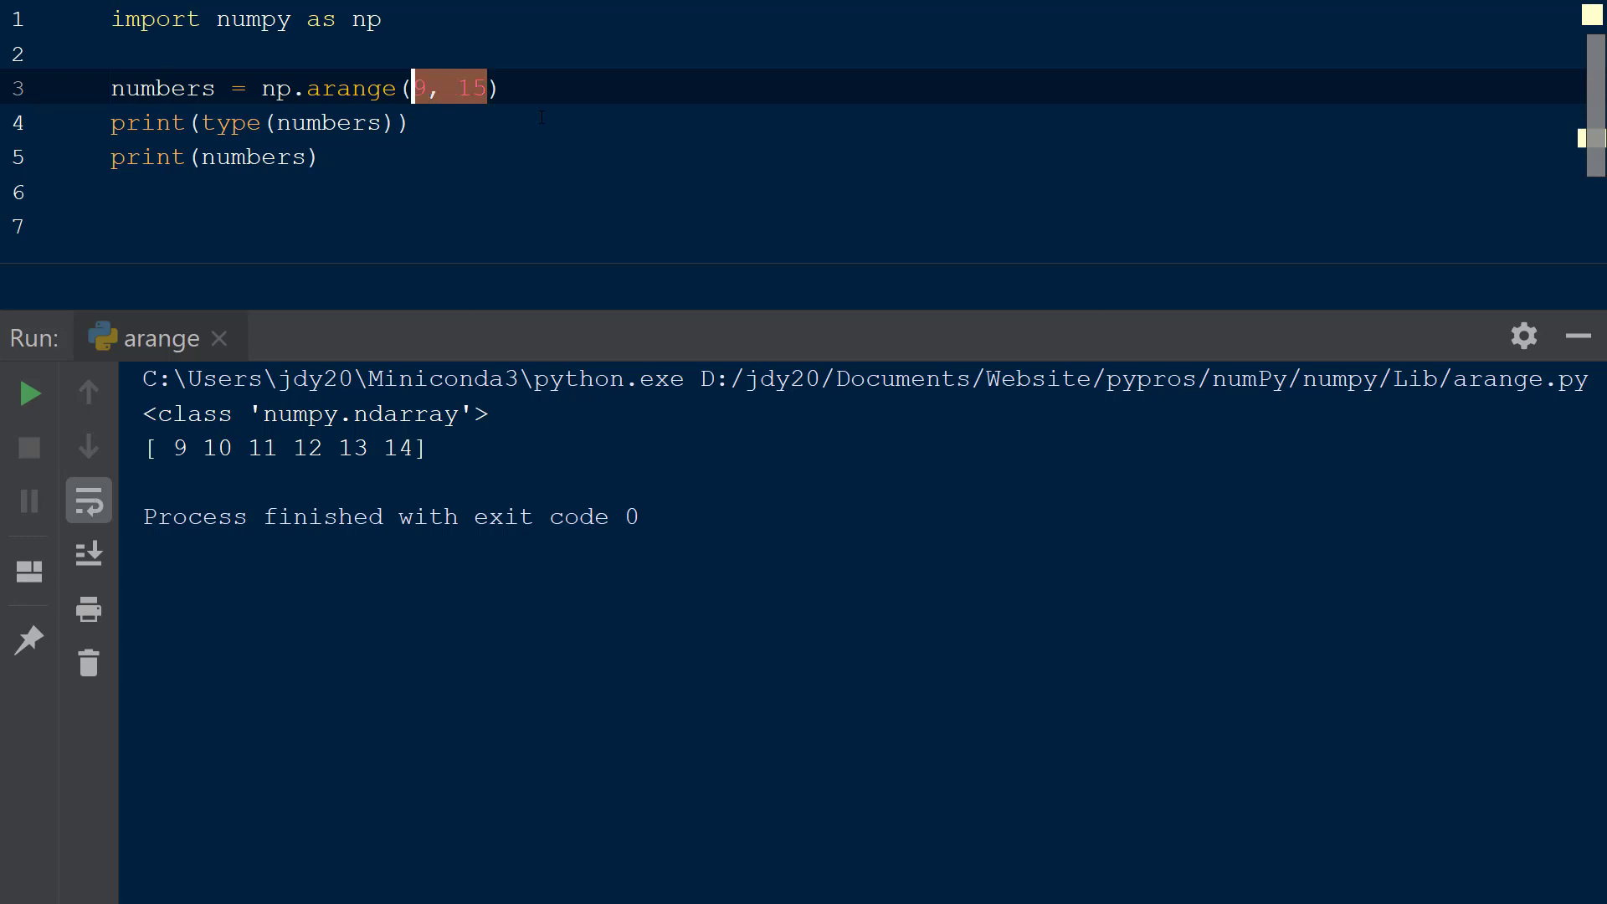
{"action": "type", "text": "6, "}
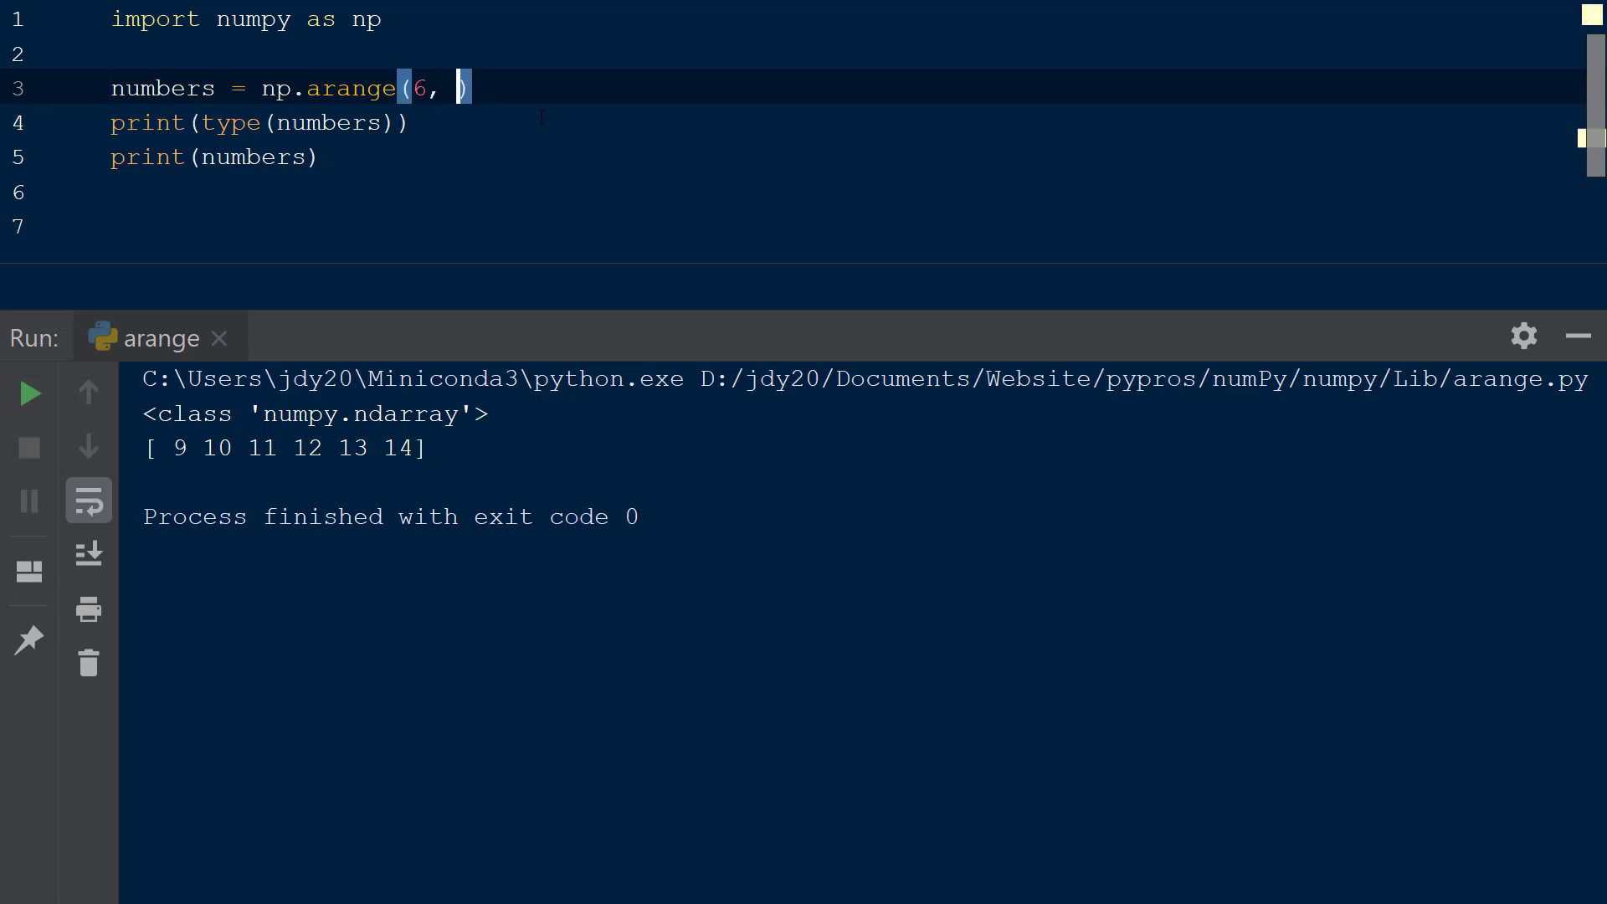
{"action": "type", "text": "32, "}
{"action": "type", "text": "5"}
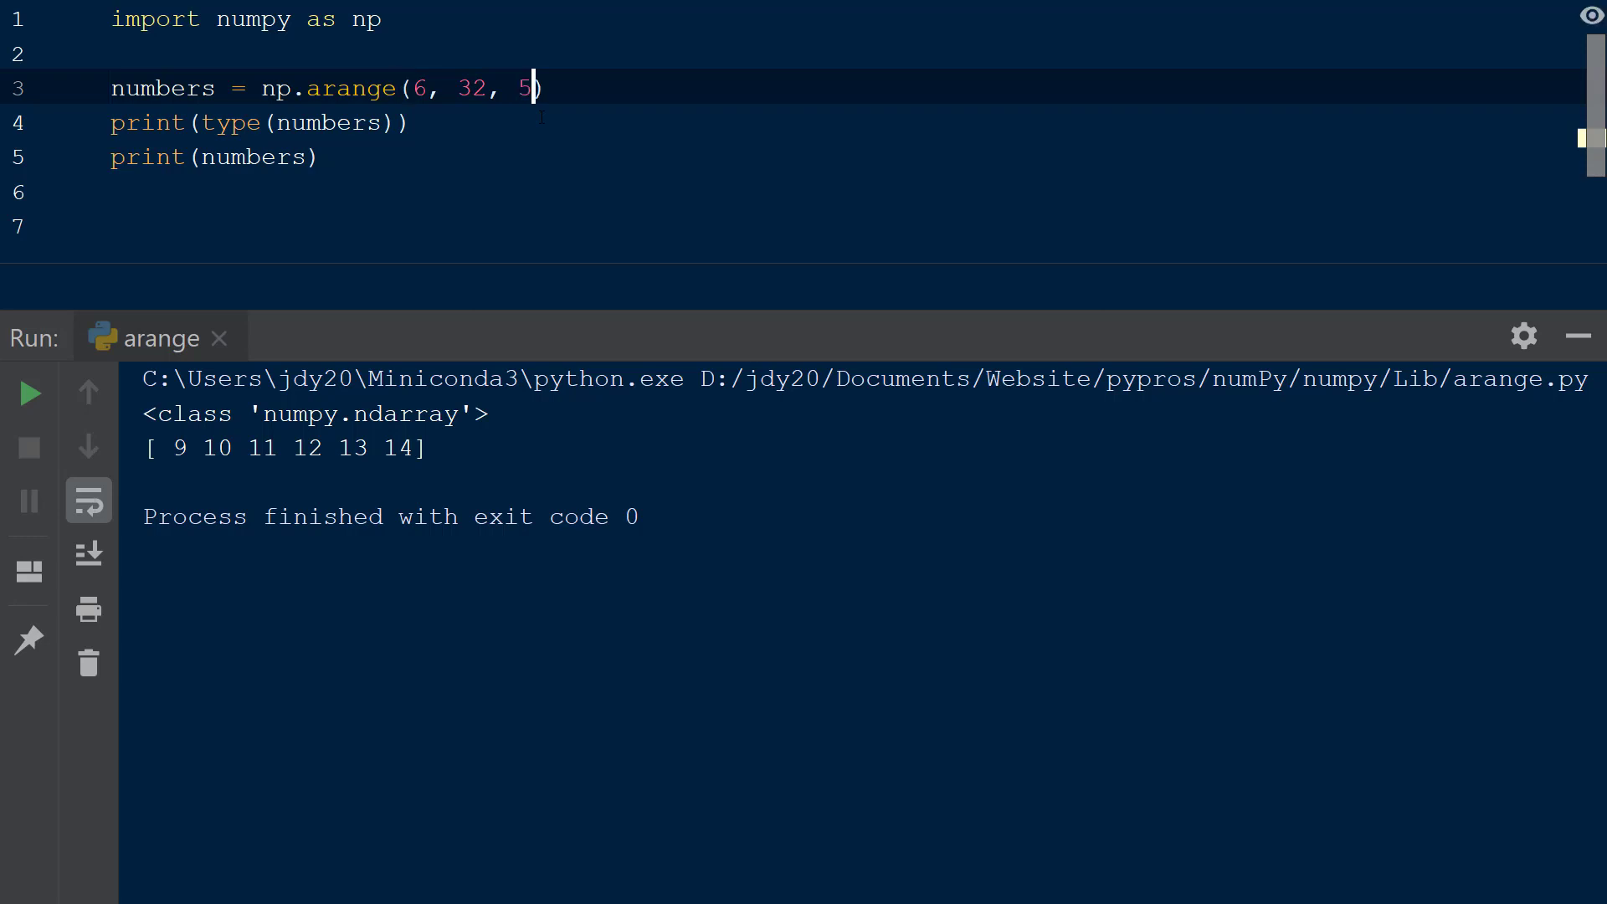
{"action": "key", "text": "shift+F10"}
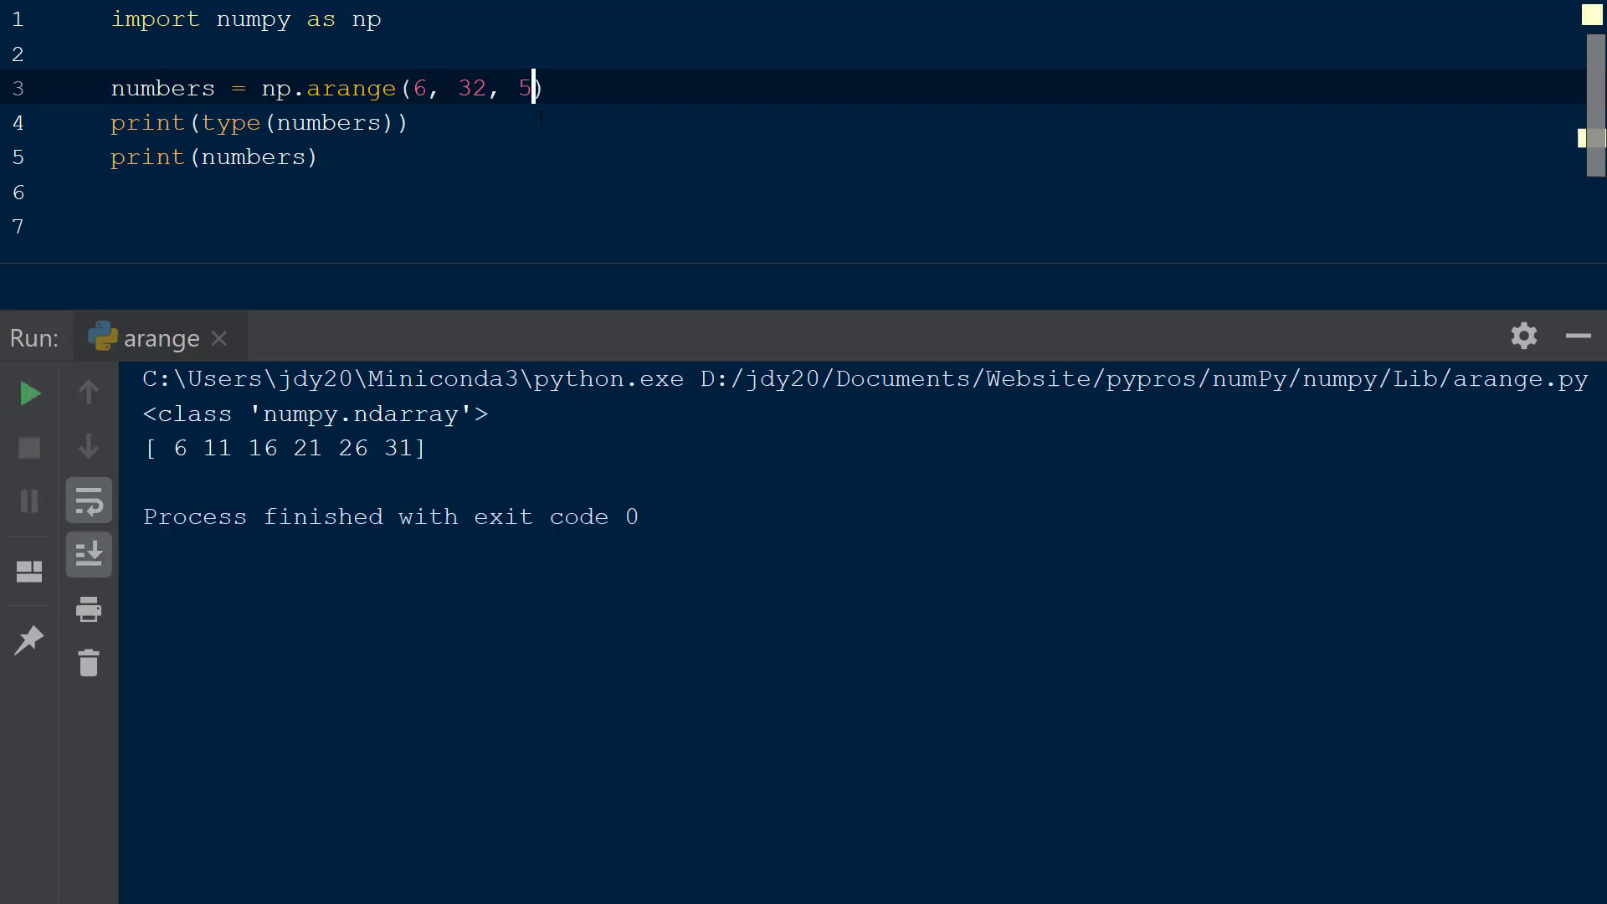
{"action": "left_click_drag", "start_coordinate": [174, 448], "coordinate": [186, 448]}
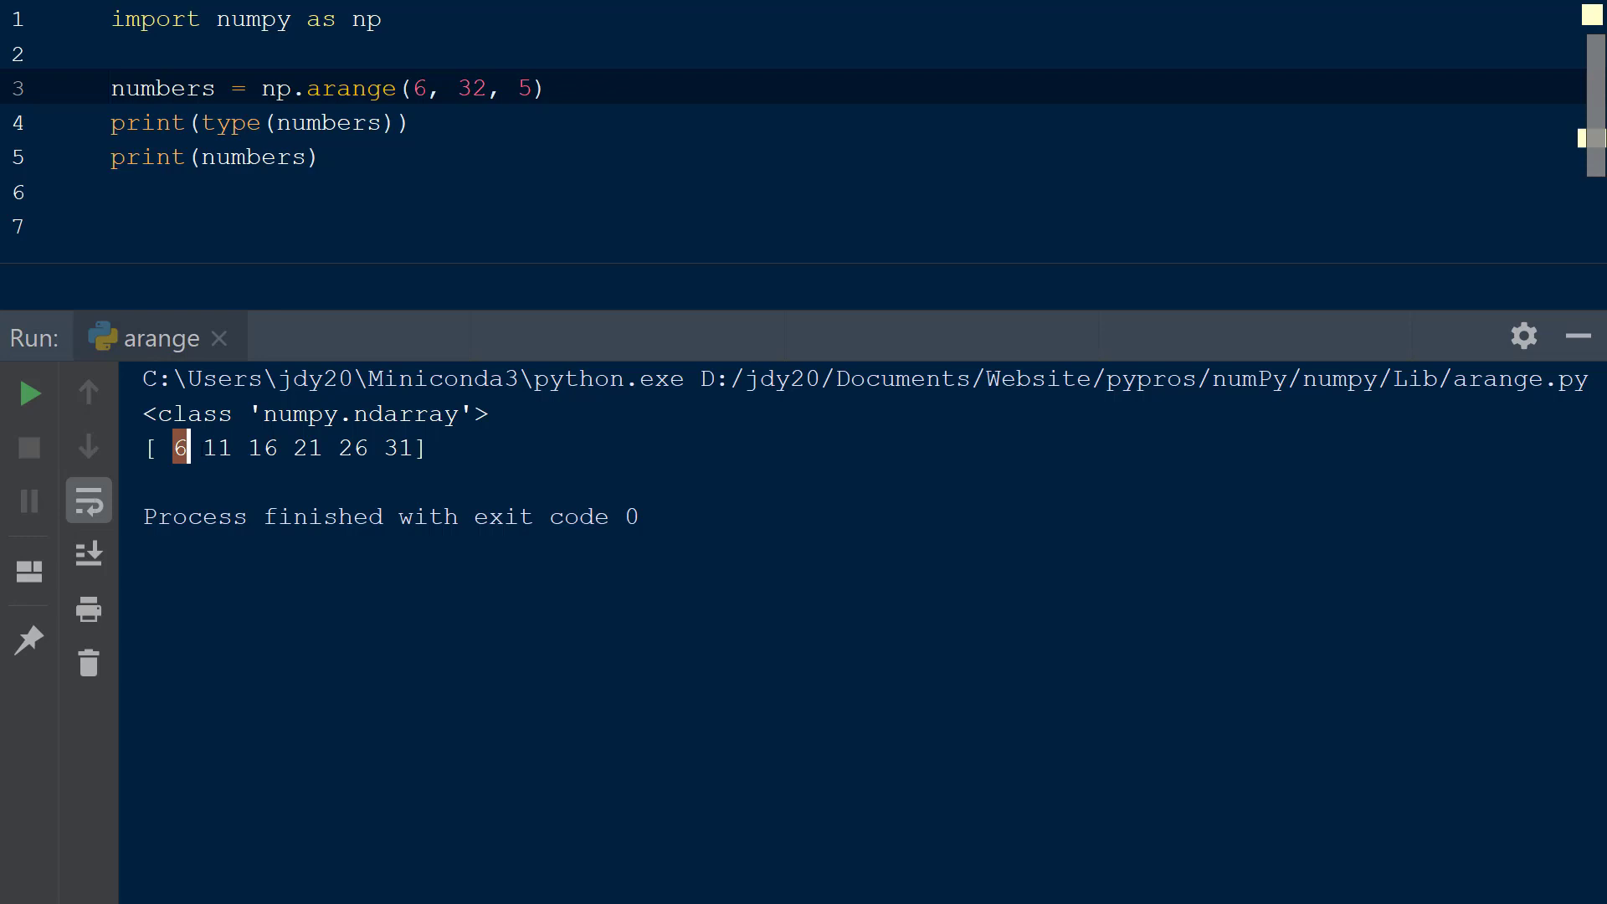
{"action": "left_click", "coordinate": [397, 448]}
{"action": "left_click_drag", "start_coordinate": [382, 449], "coordinate": [417, 448]}
- Highlight the non-integer step warning and the numpy.linspace recommendation on the arange page
{"action": "key", "text": "alt+Tab"}
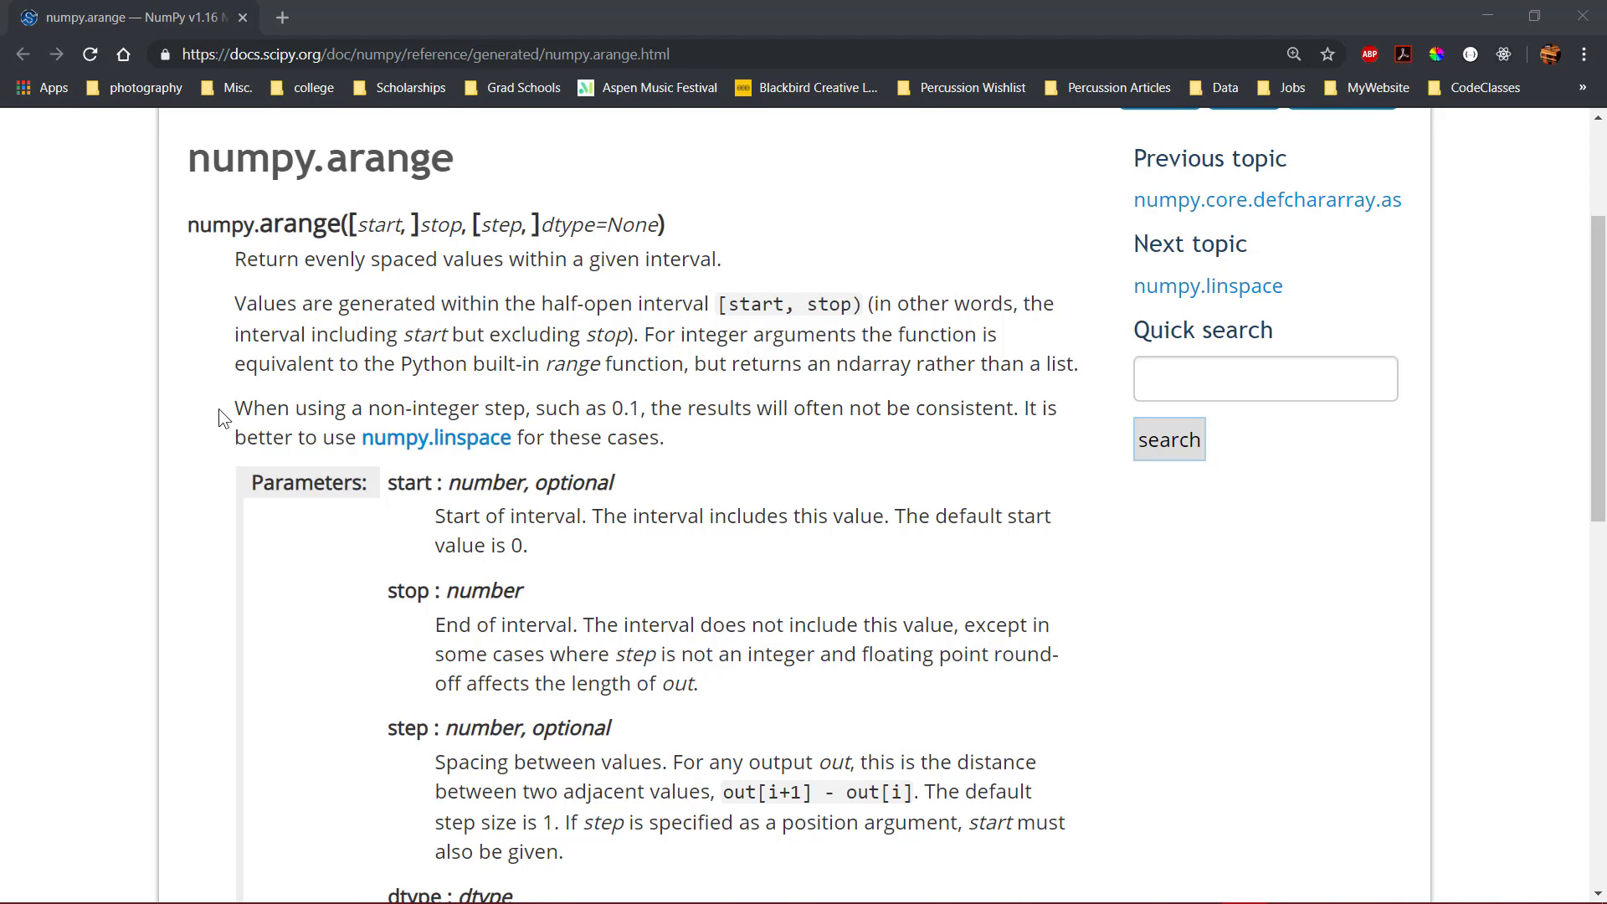
{"action": "left_click_drag", "start_coordinate": [236, 404], "coordinate": [667, 438]}
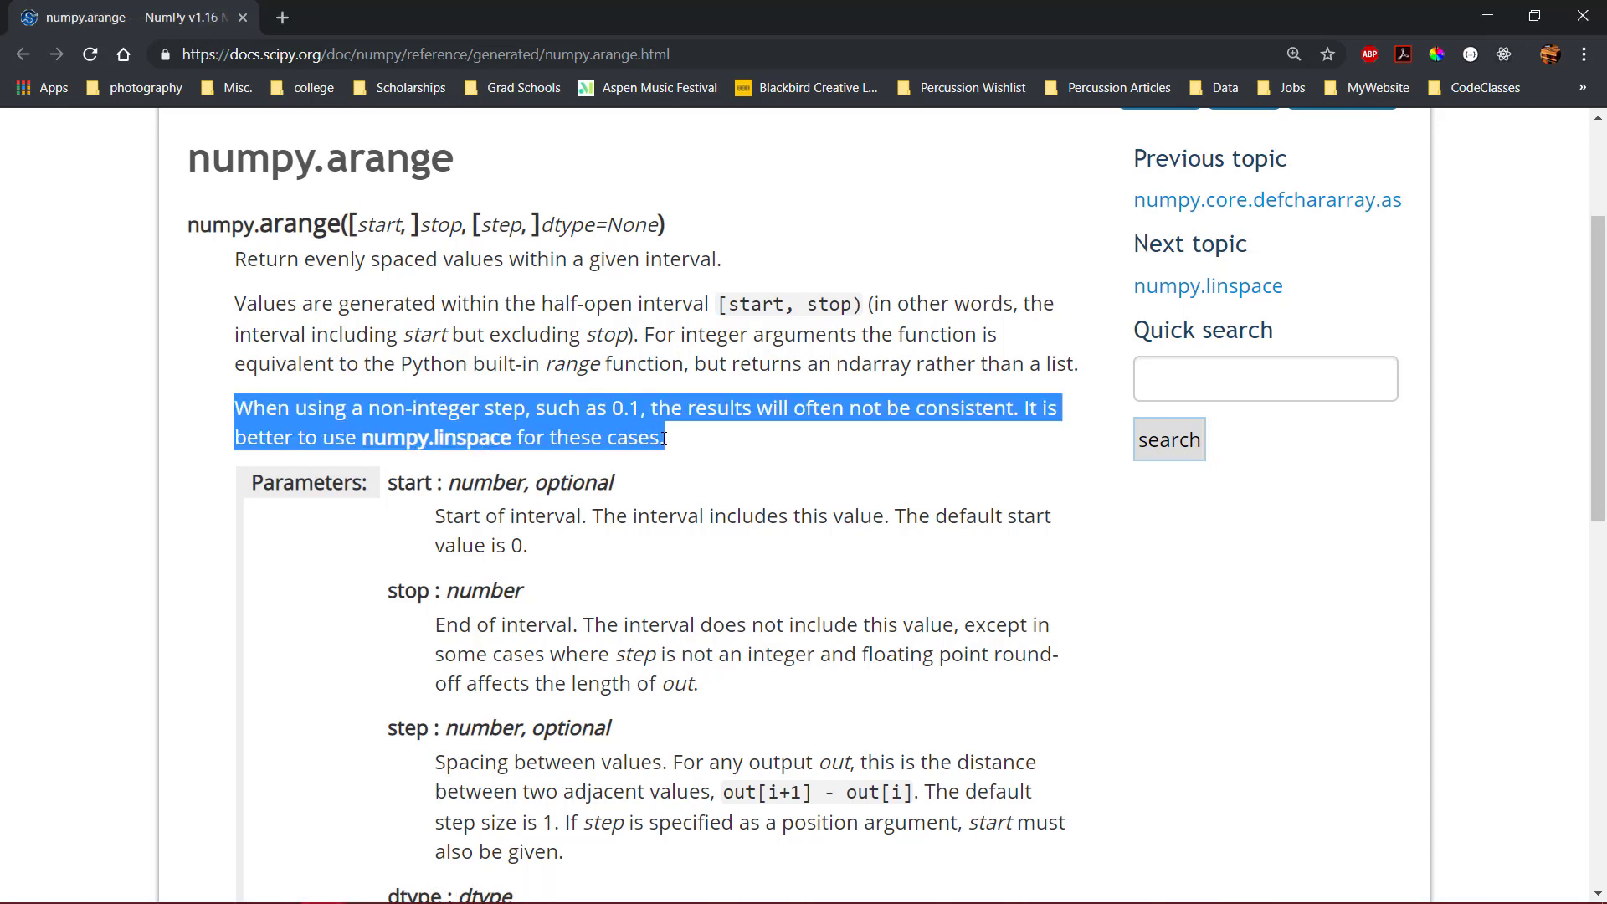
{"action": "left_click", "coordinate": [664, 438]}
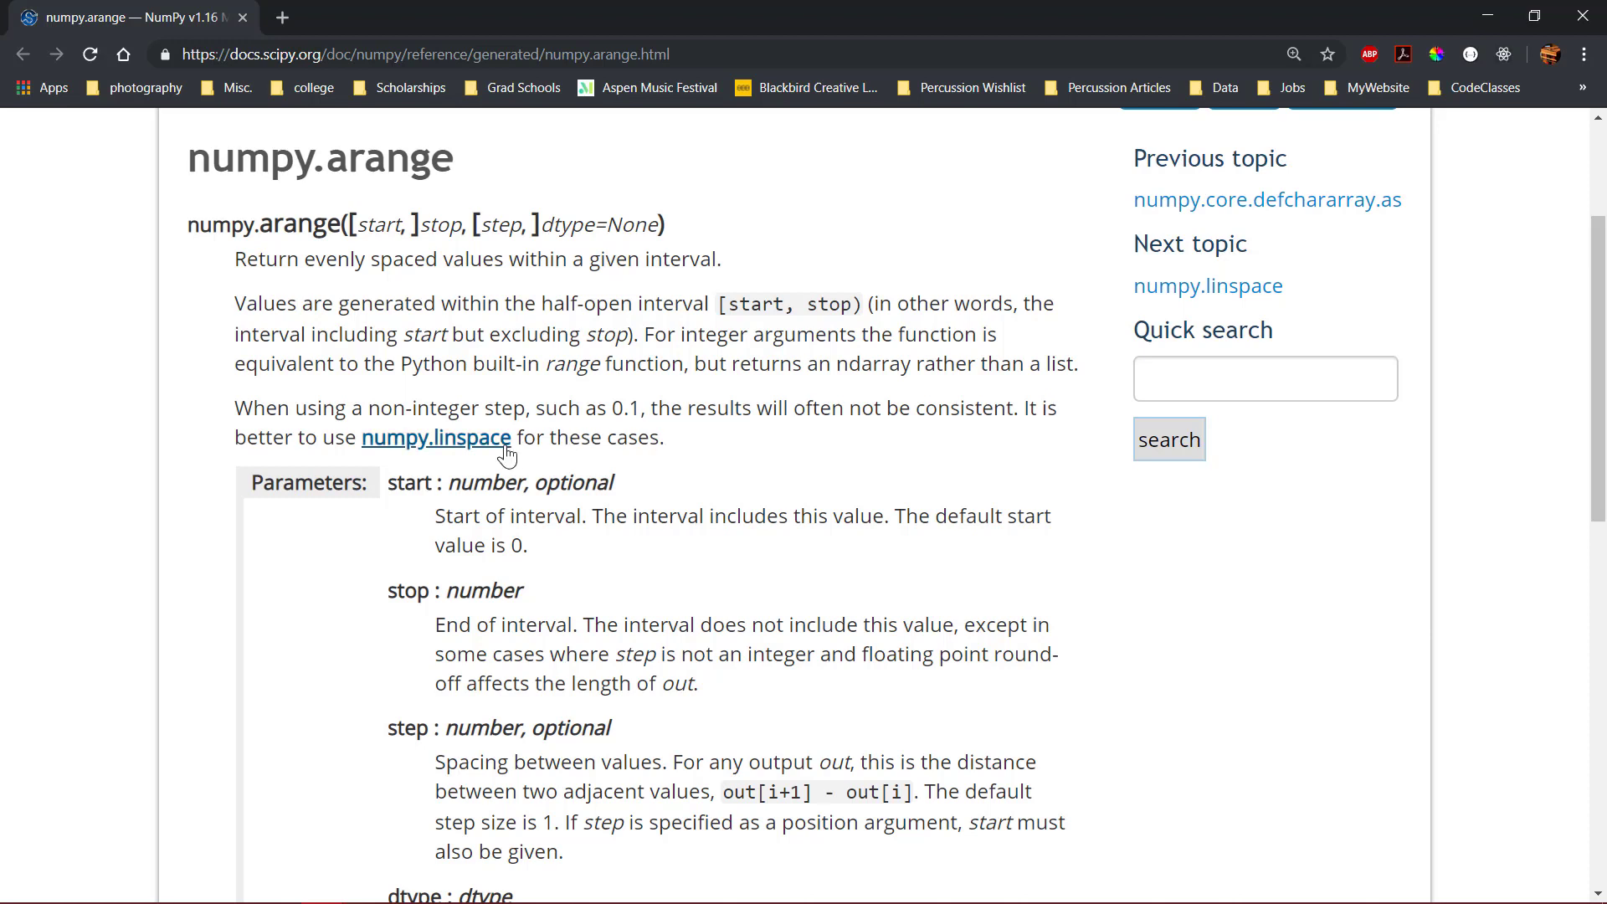
{"action": "left_click_drag", "start_coordinate": [512, 438], "coordinate": [364, 437]}
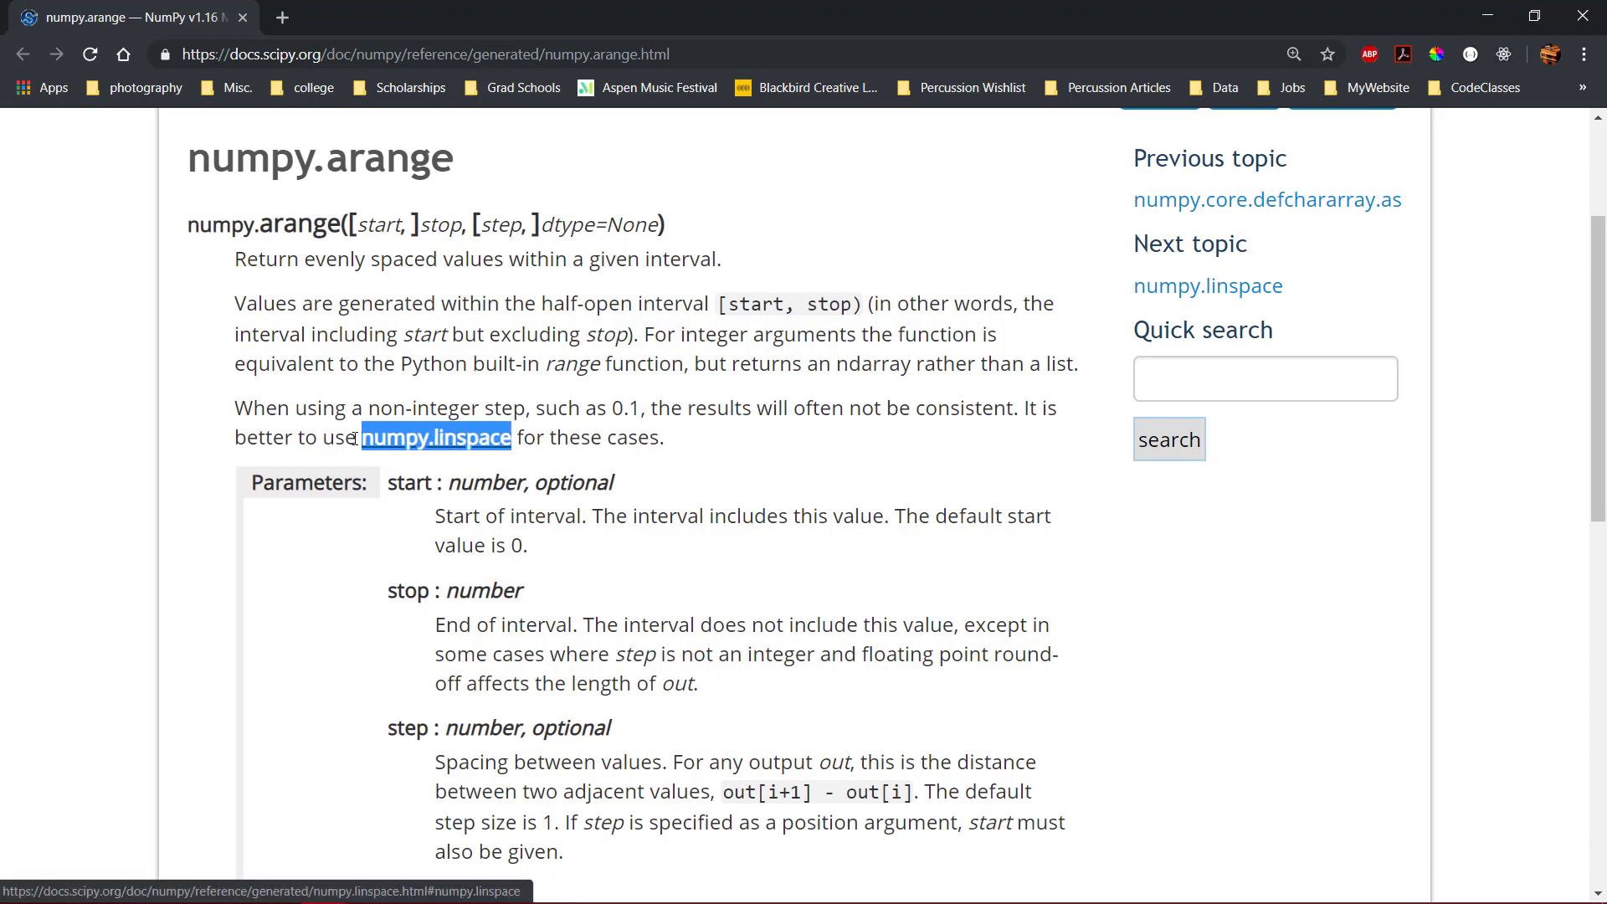
{"action": "left_click", "coordinate": [792, 499]}
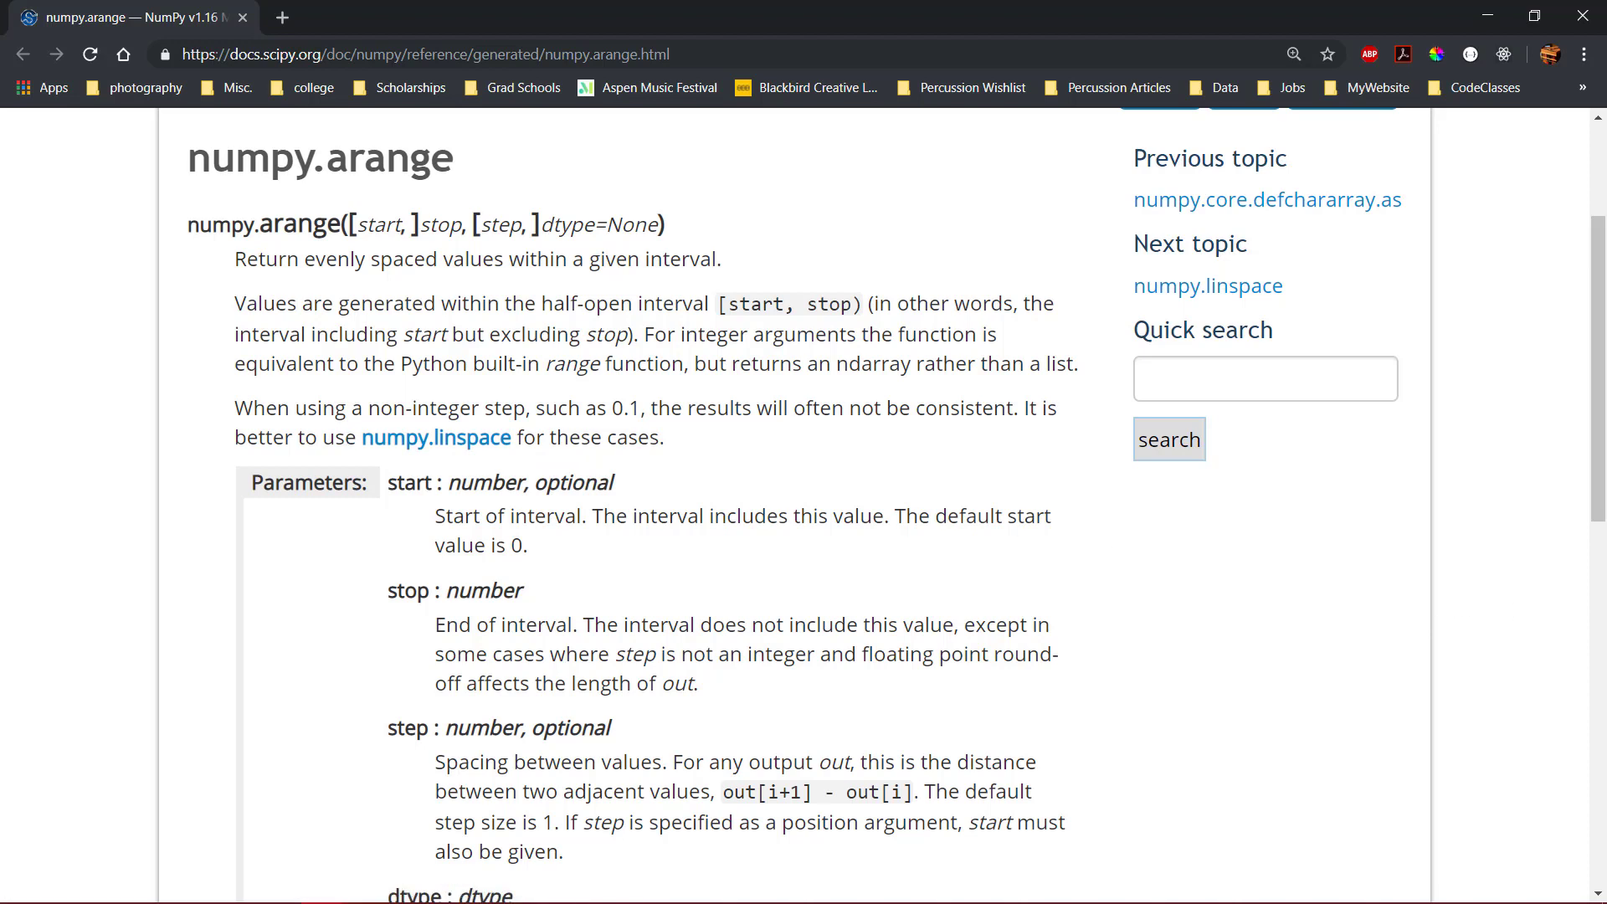
- Change the arange step to .5, rerun, and highlight the printed floats from 6. to 31.5
{"action": "key", "text": "alt+Tab"}
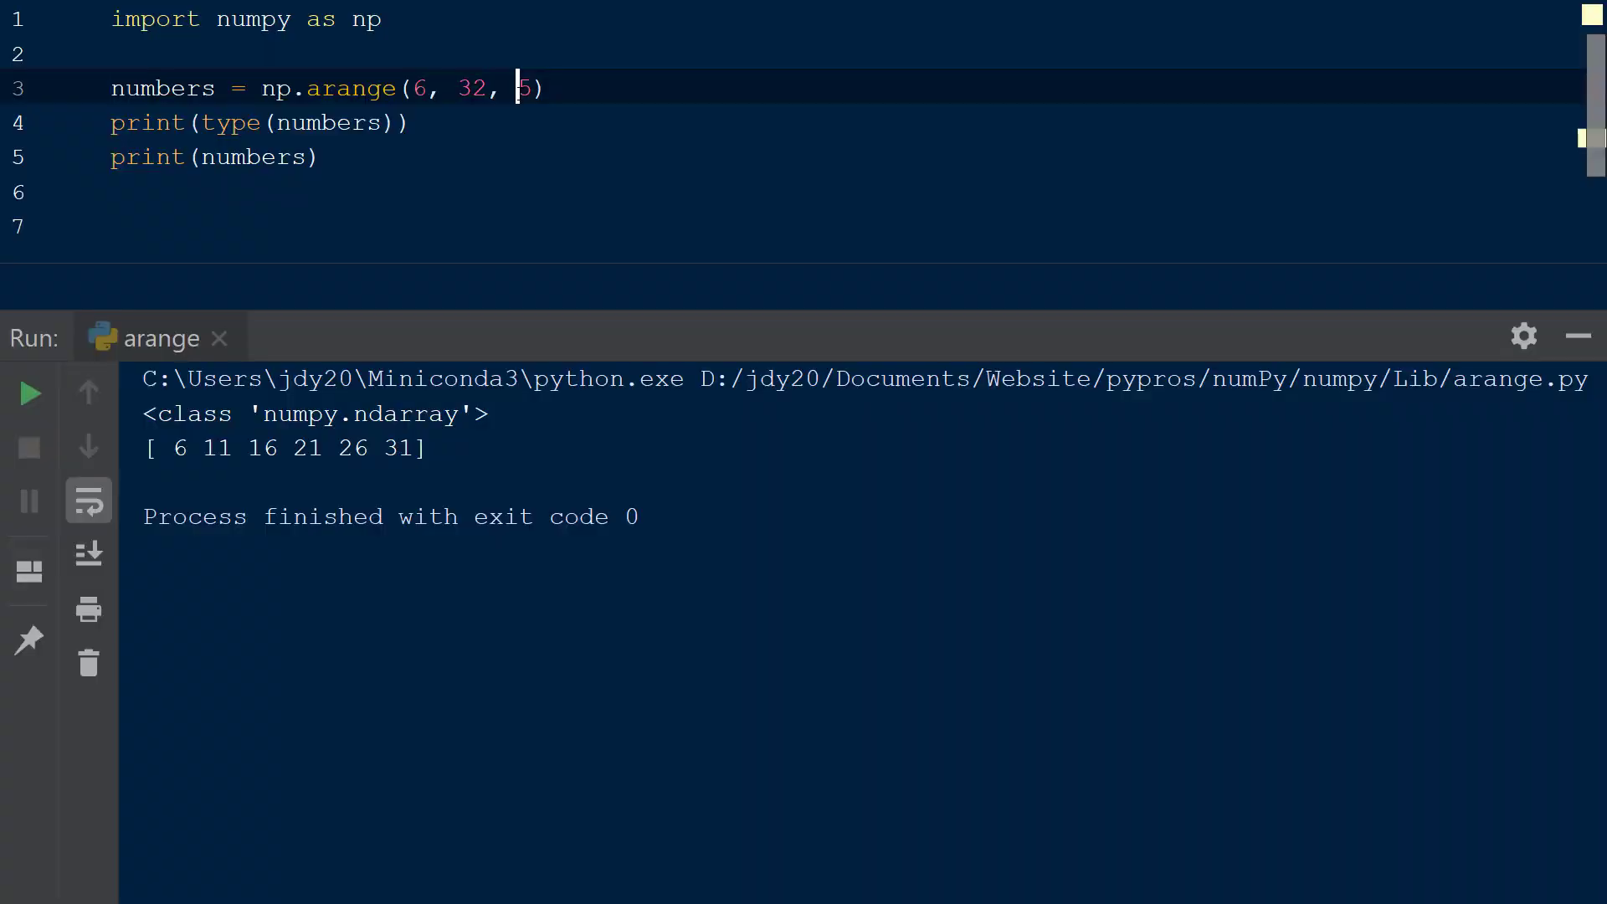
{"action": "type", "text": "."}
{"action": "key", "text": "ctrl+shift+F10"}
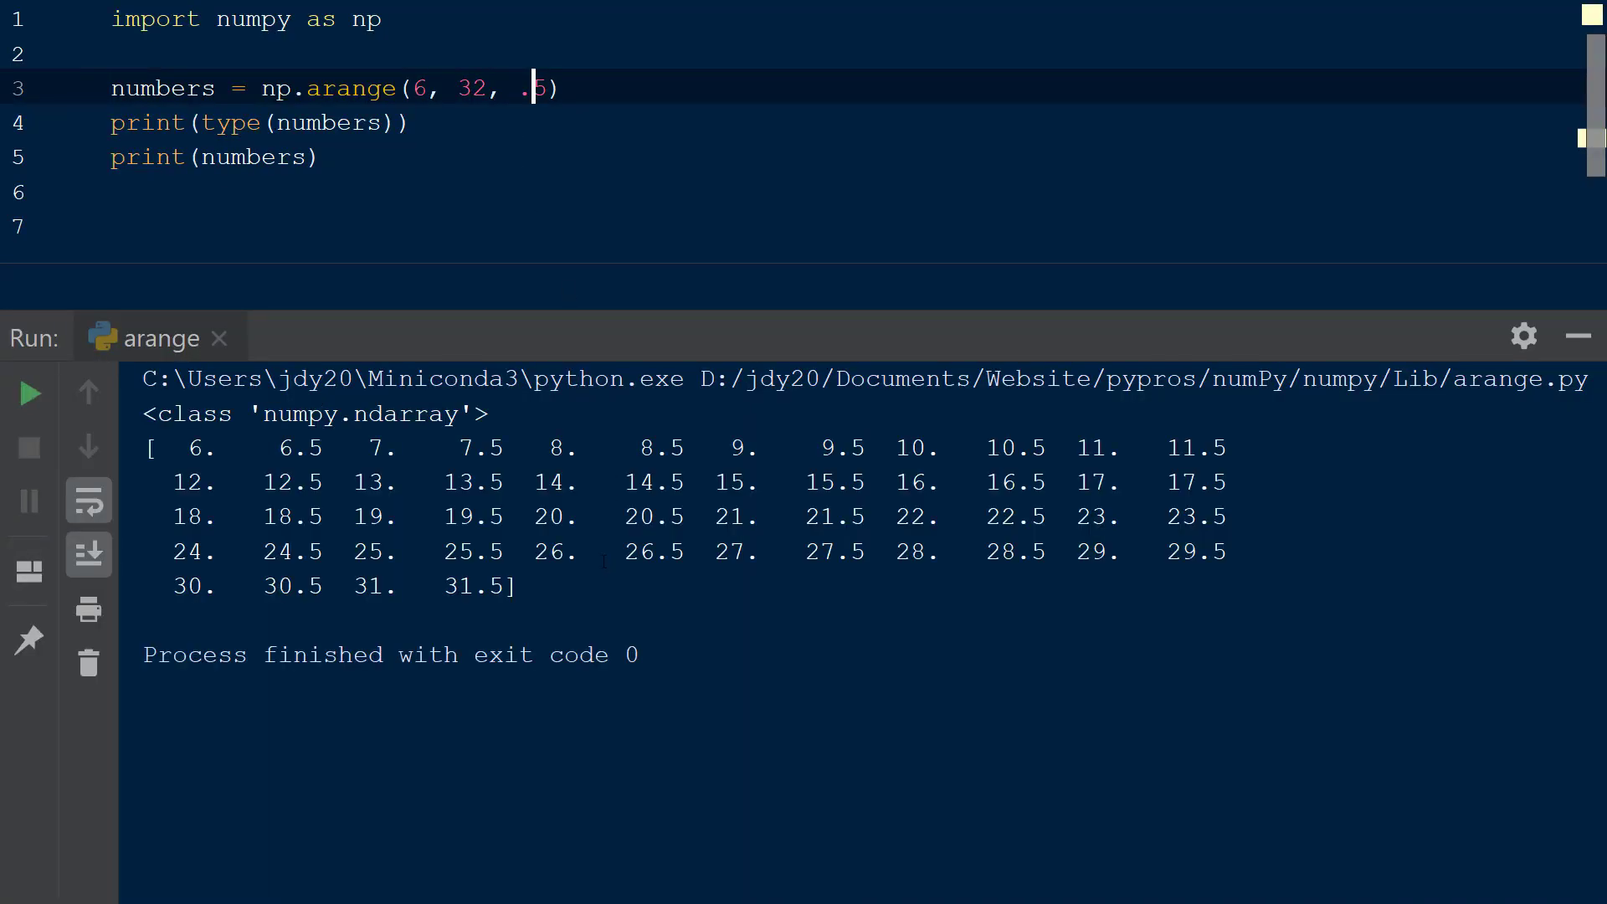
{"action": "left_click_drag", "start_coordinate": [517, 586], "coordinate": [148, 449]}
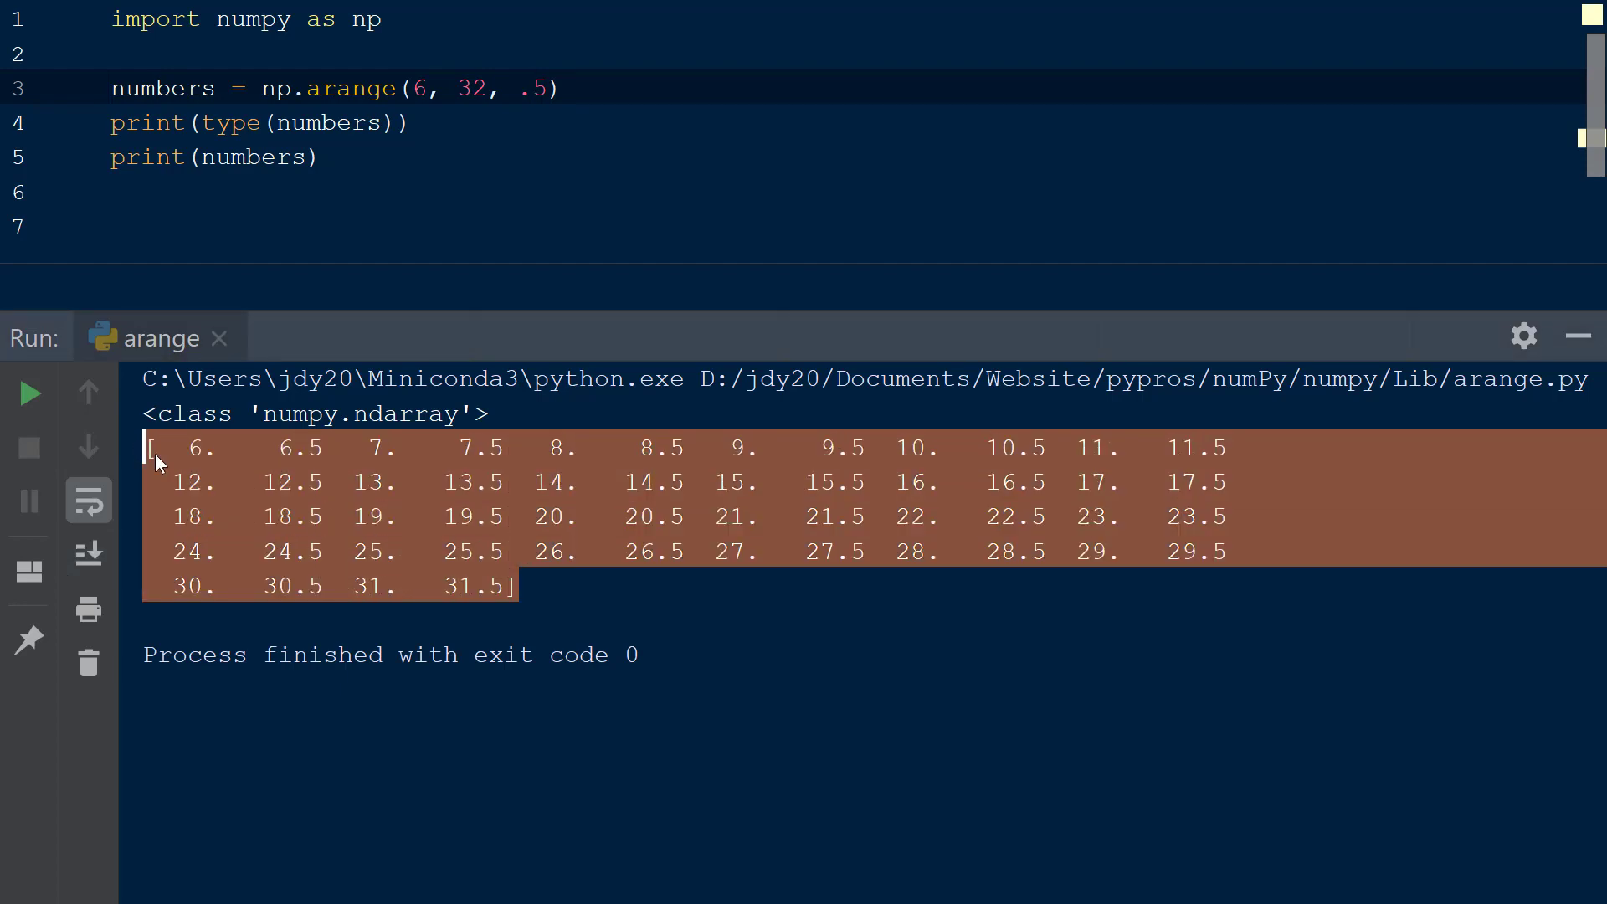
{"action": "left_click", "coordinate": [184, 454]}
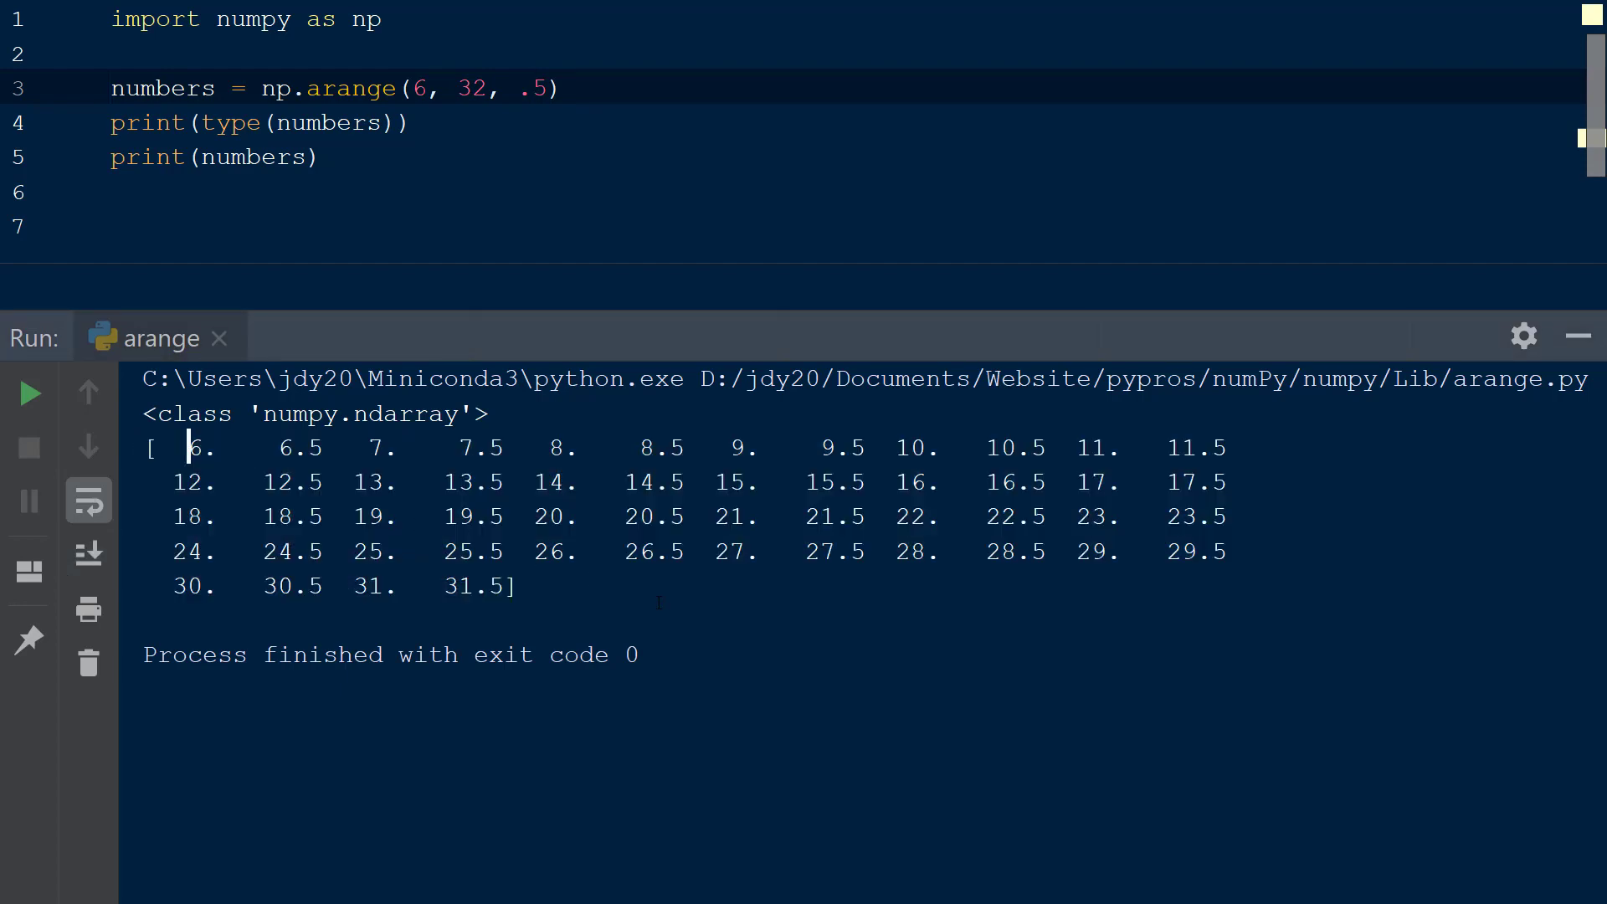